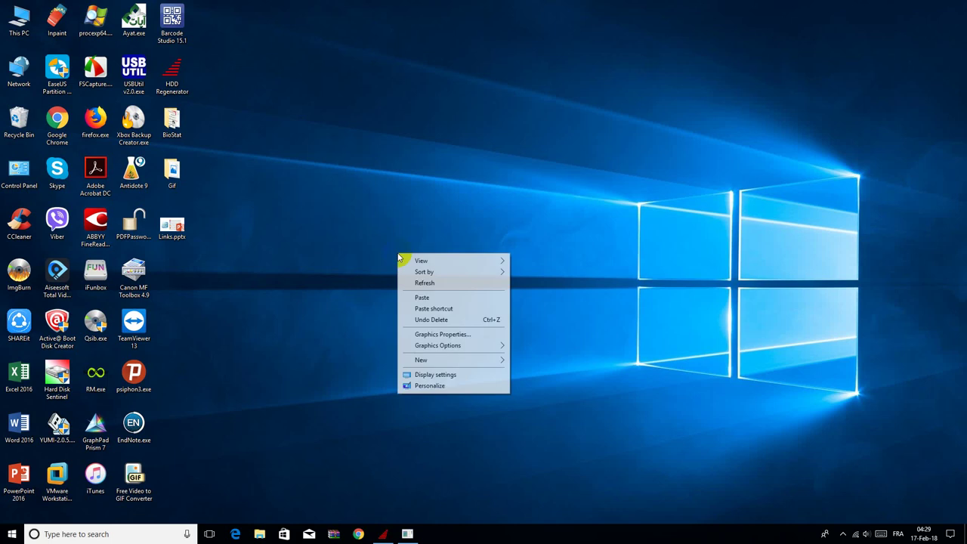
# - Create 'New Text Document.txt' on the desktop with its default name and open it in Notepad
pyautogui.moveTo(473, 359)
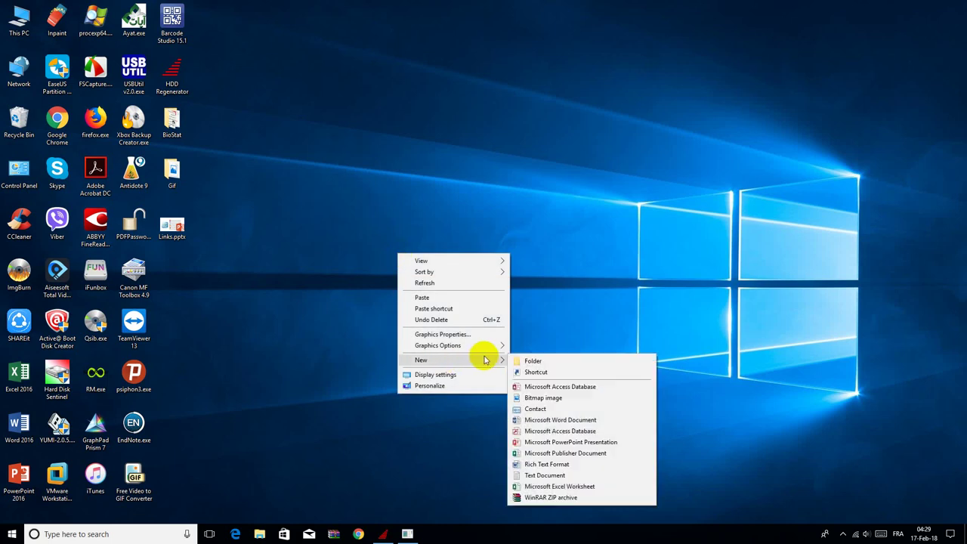
pyautogui.click(544, 476)
pyautogui.press('Return')
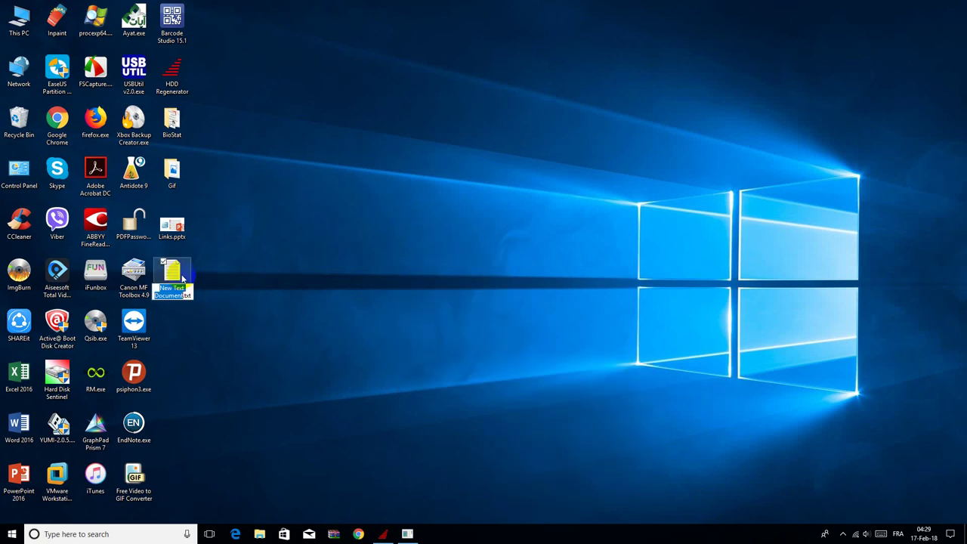
pyautogui.doubleClick(182, 280)
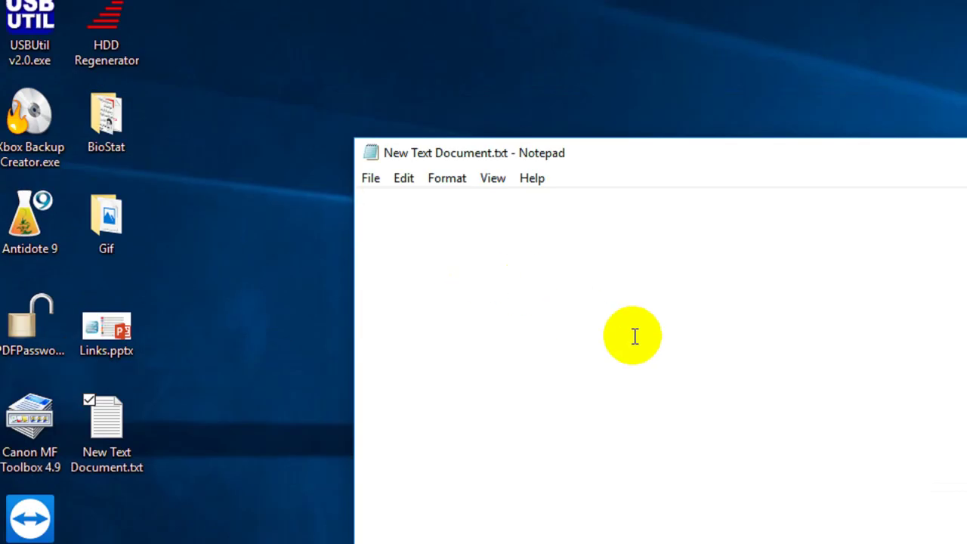
# - Type 'if you want an animated background on powerpoint you just need to type your key word' in Notepad
pyautogui.write('if yo')
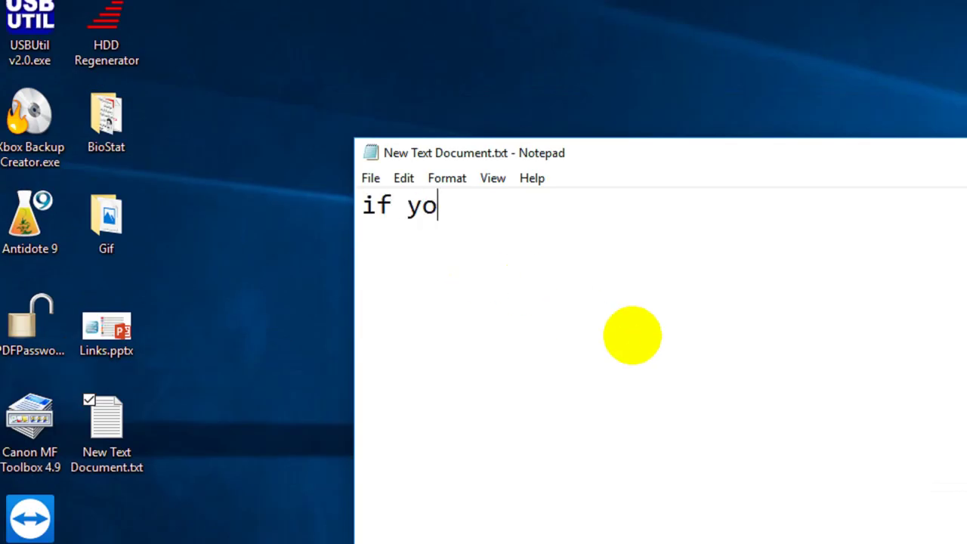
pyautogui.write('u want ')
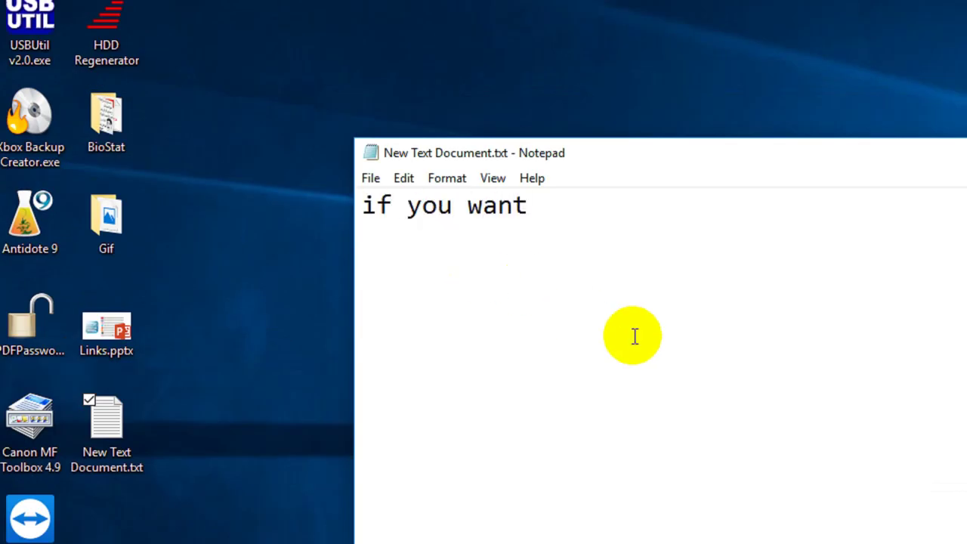
pyautogui.write('an anima')
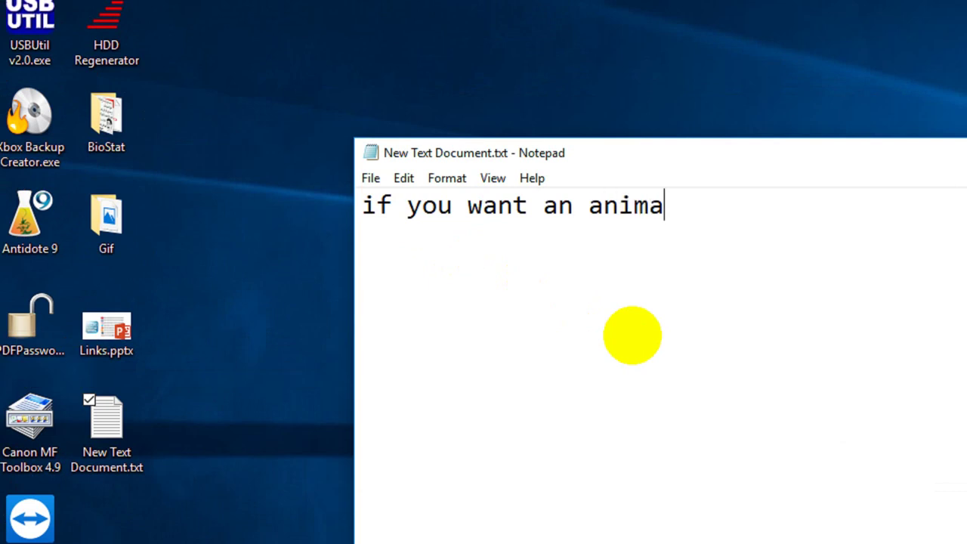
pyautogui.write('ted ')
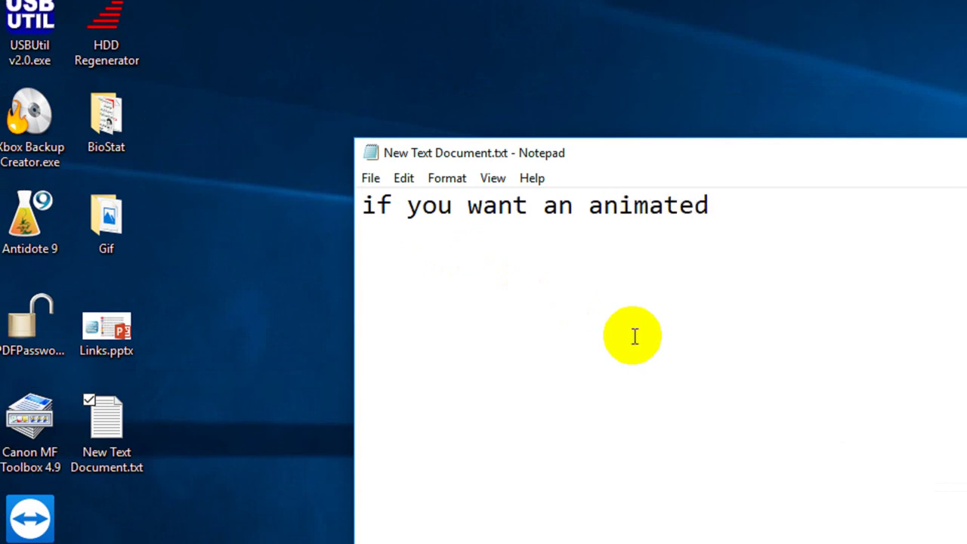
pyautogui.write('back')
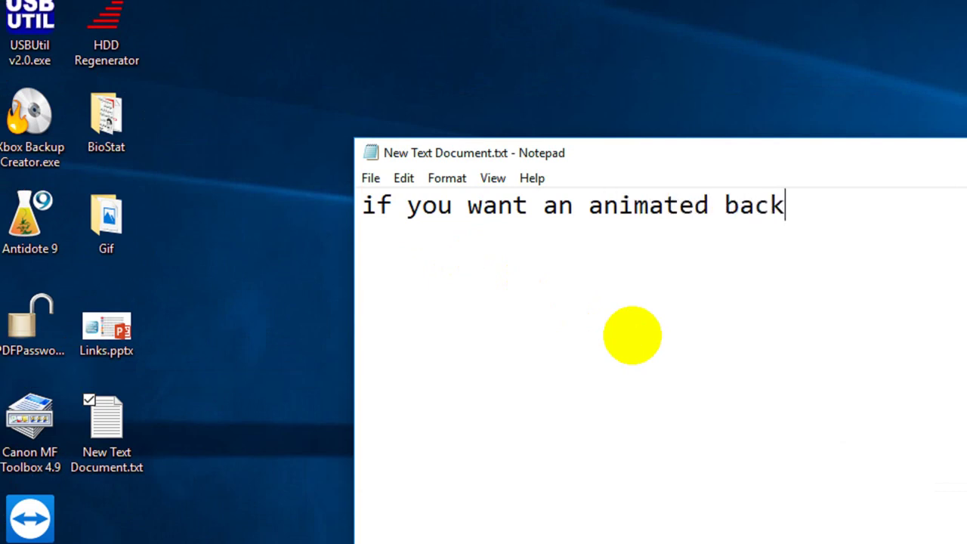
pyautogui.write('grou')
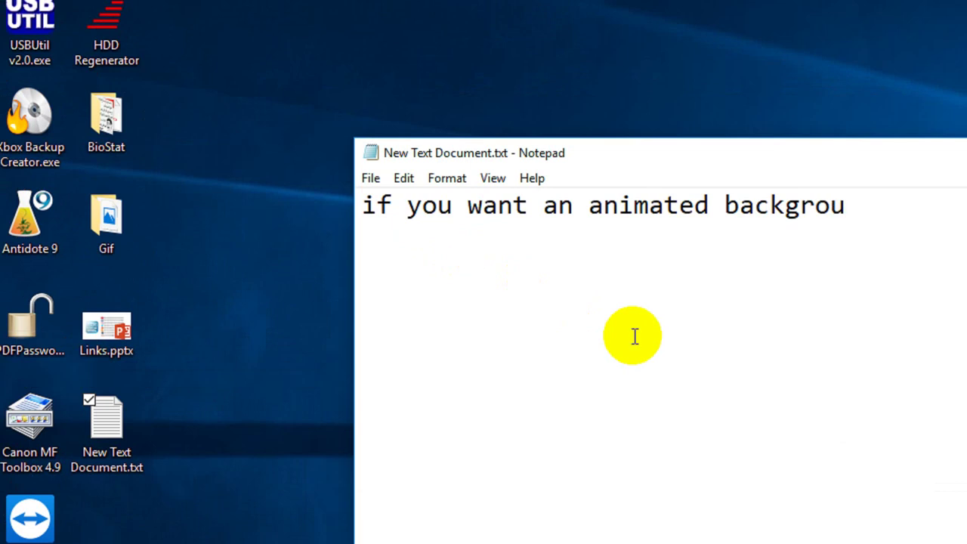
pyautogui.write('nd ')
pyautogui.write('on p')
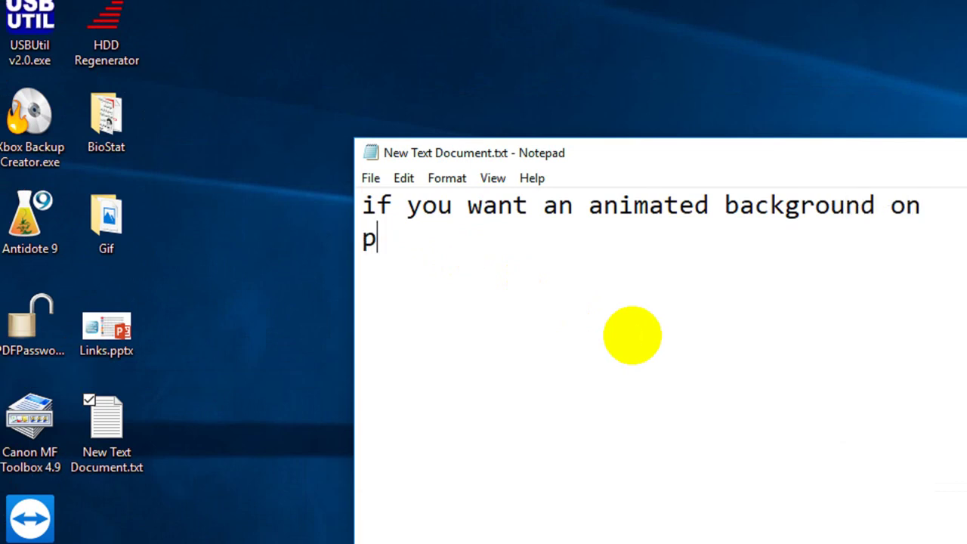
pyautogui.write('owerpoi')
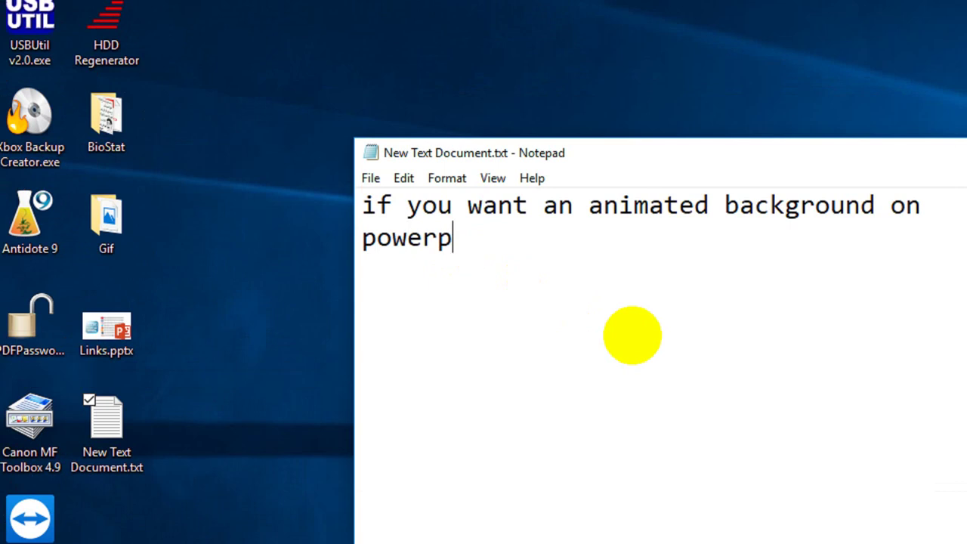
pyautogui.write('nt yo')
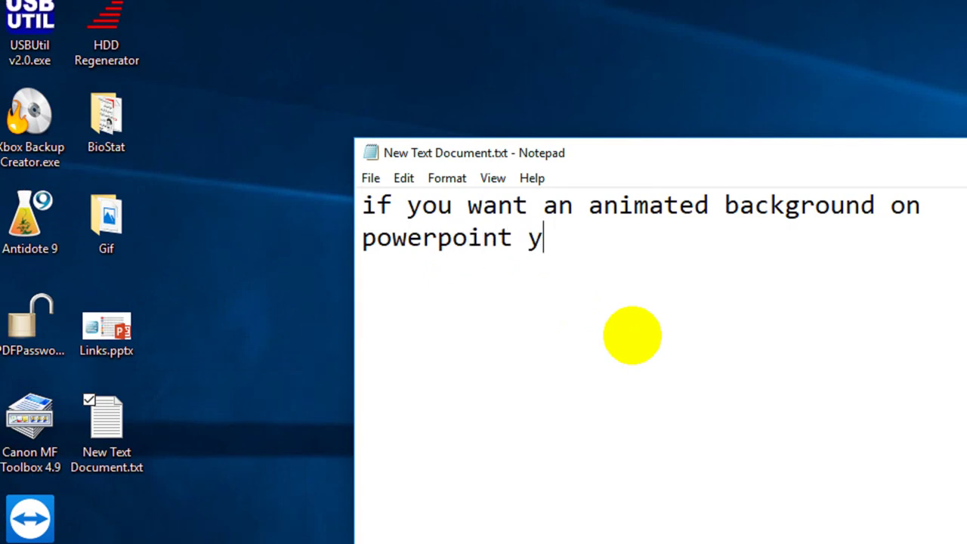
pyautogui.write('u ju')
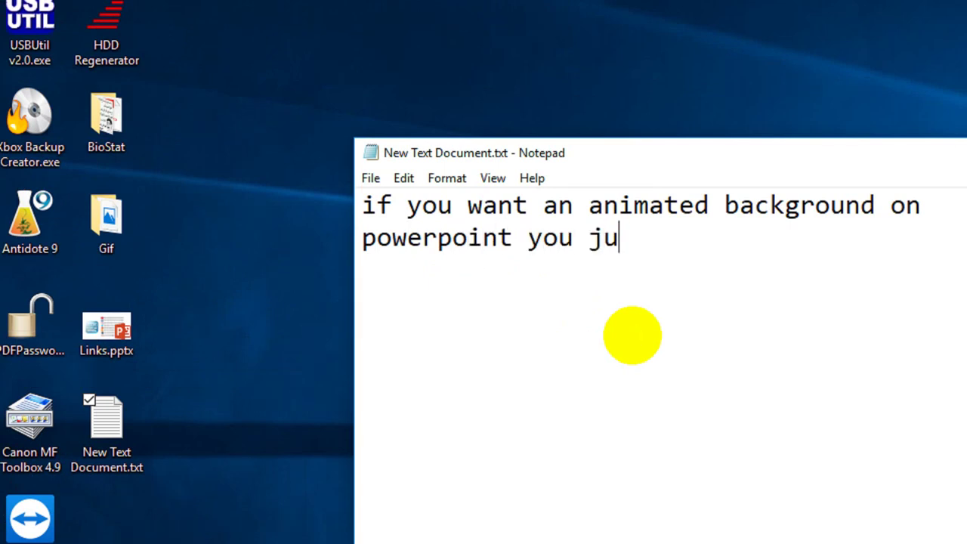
pyautogui.write('st need ')
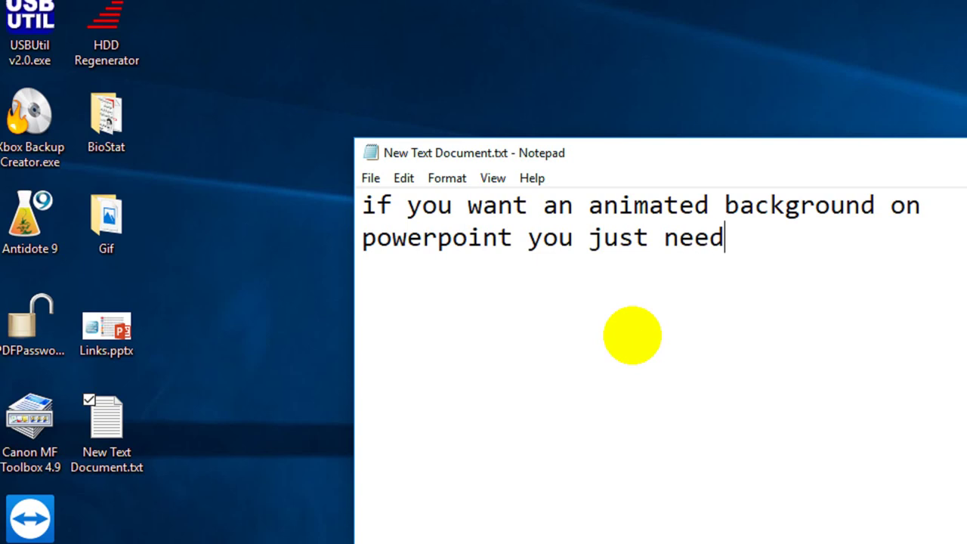
pyautogui.write('to ')
pyautogui.write('type ')
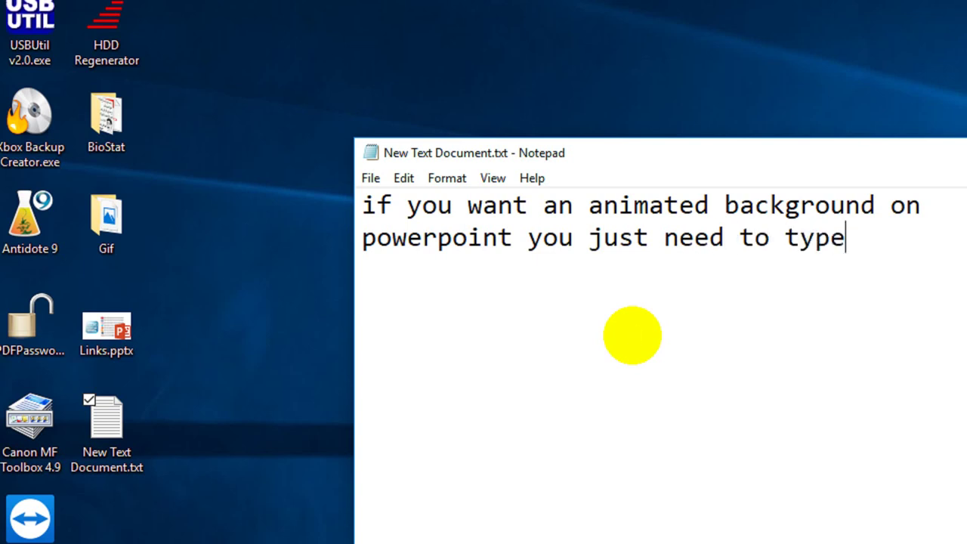
pyautogui.write('you')
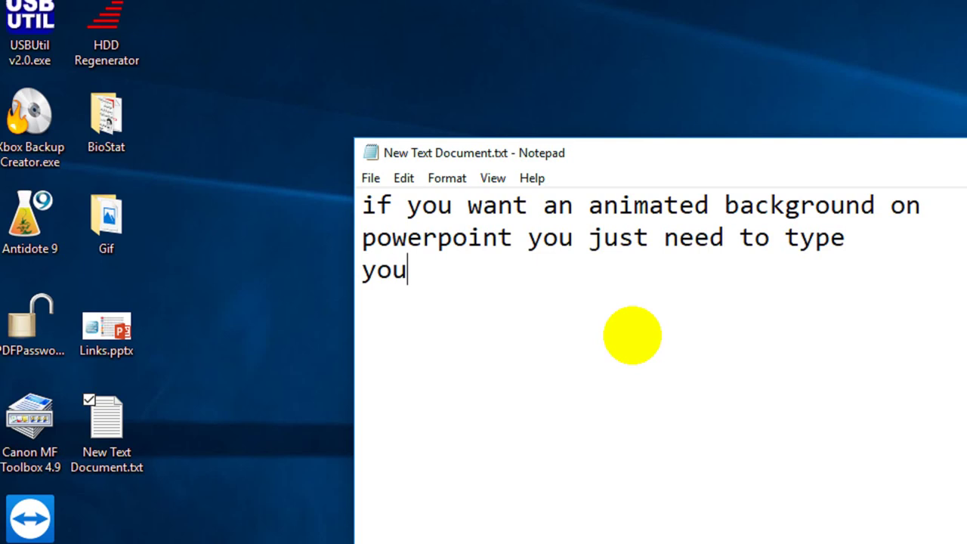
pyautogui.write('r key ')
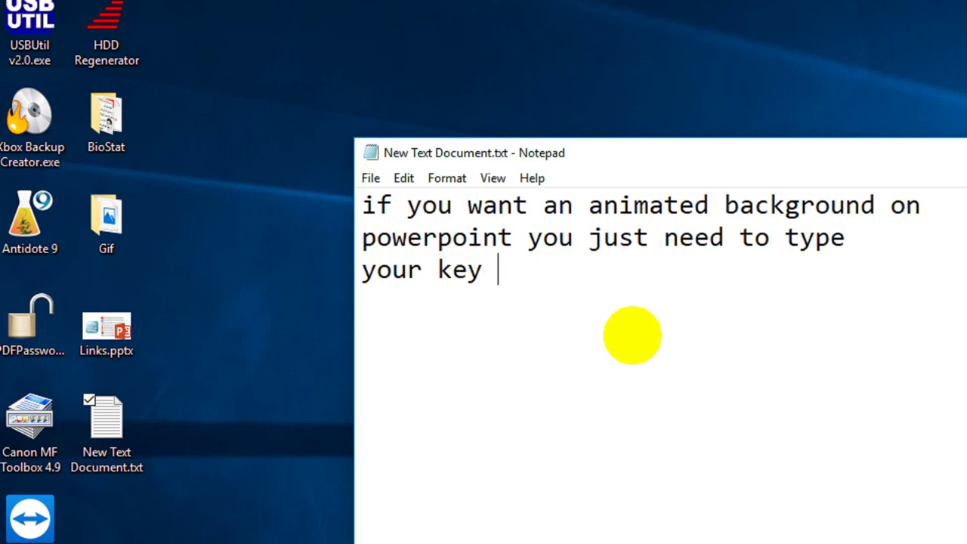
pyautogui.write('word i')
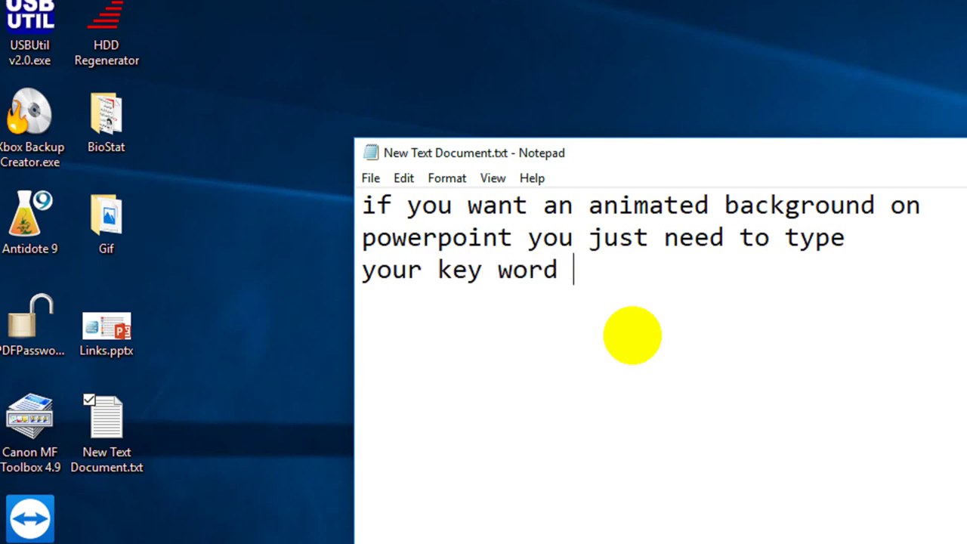
pyautogui.write('n ')
pyautogui.write('GOOG')
# - Fix the typo and continue with 'GOOGLE and GIF… type in google : FIRE GIF'
pyautogui.press('BackSpace')
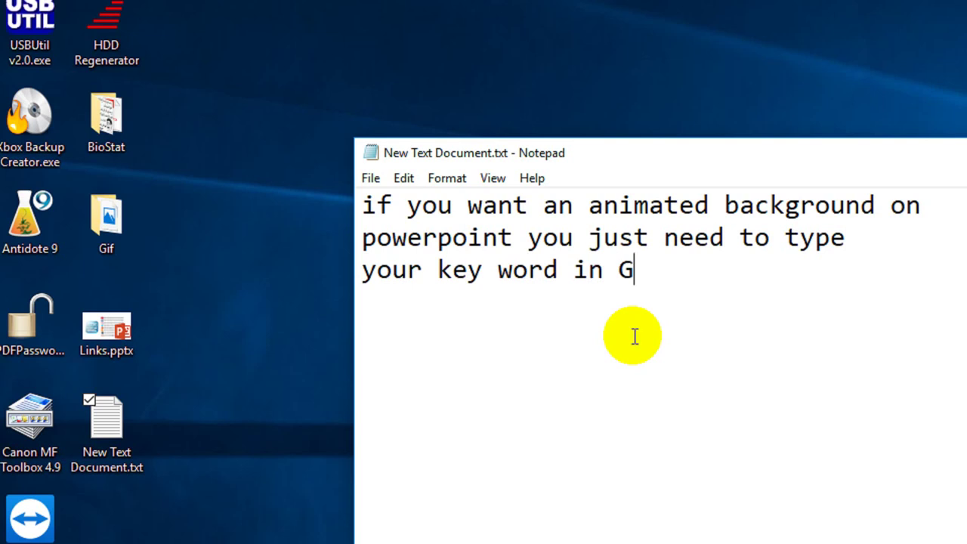
pyautogui.write('OOGLE ')
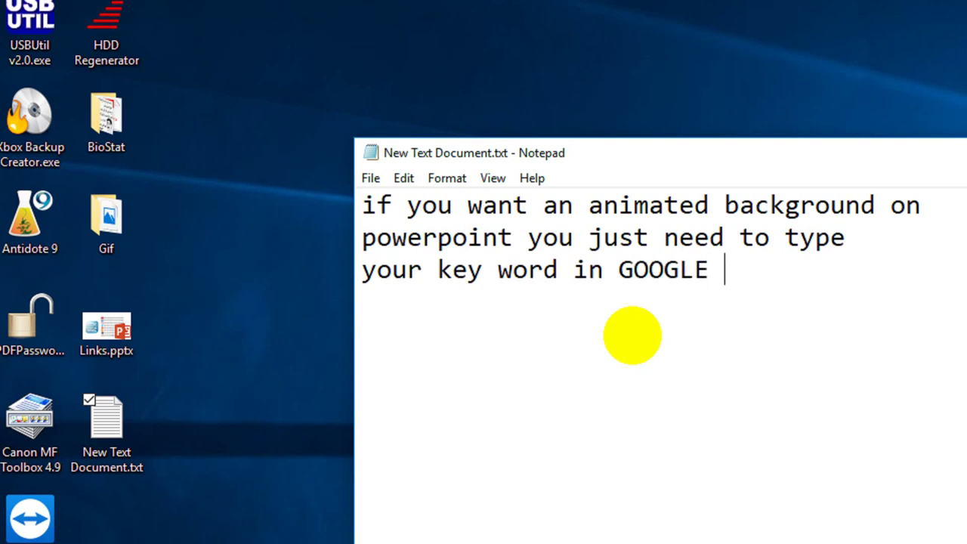
pyautogui.write('and ')
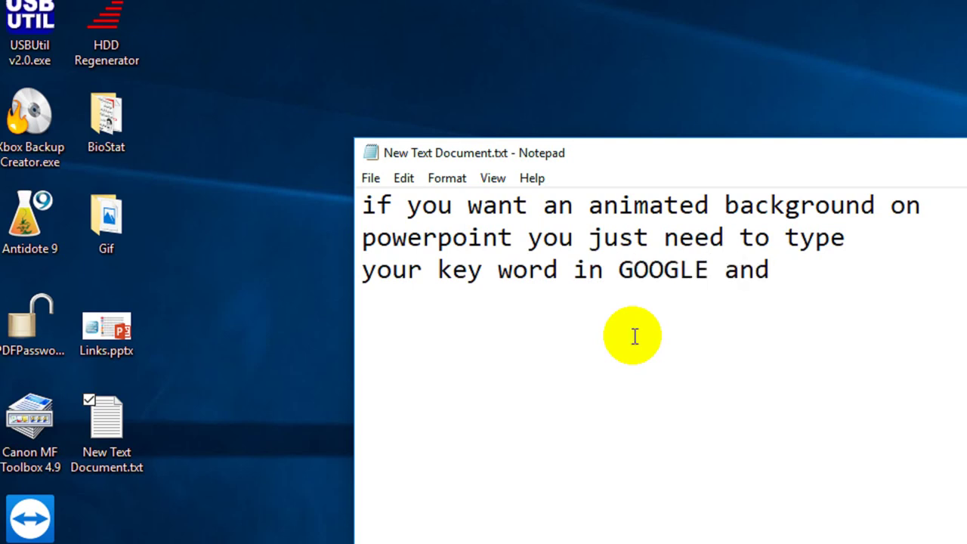
pyautogui.write('GIF ')
pyautogui.write('fo')
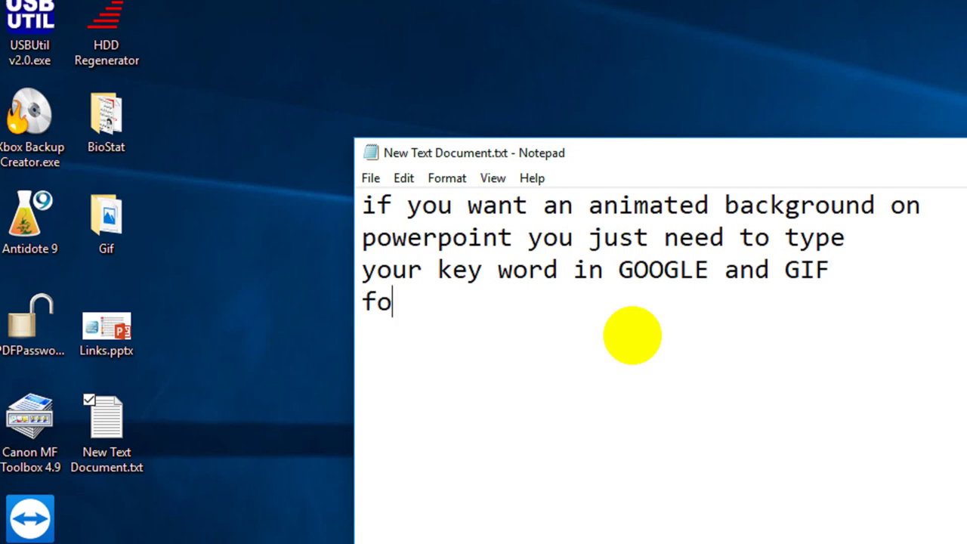
pyautogui.write('r examp')
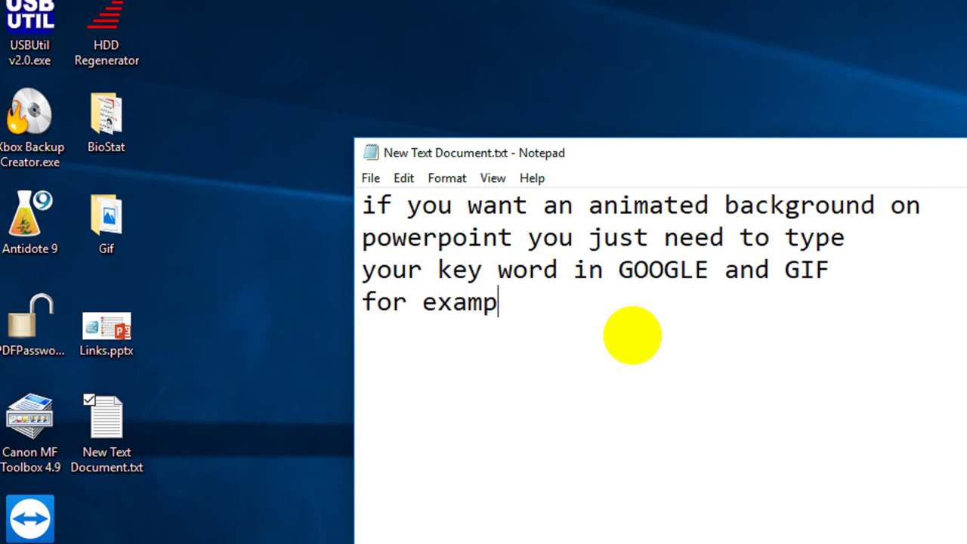
pyautogui.write('le ')
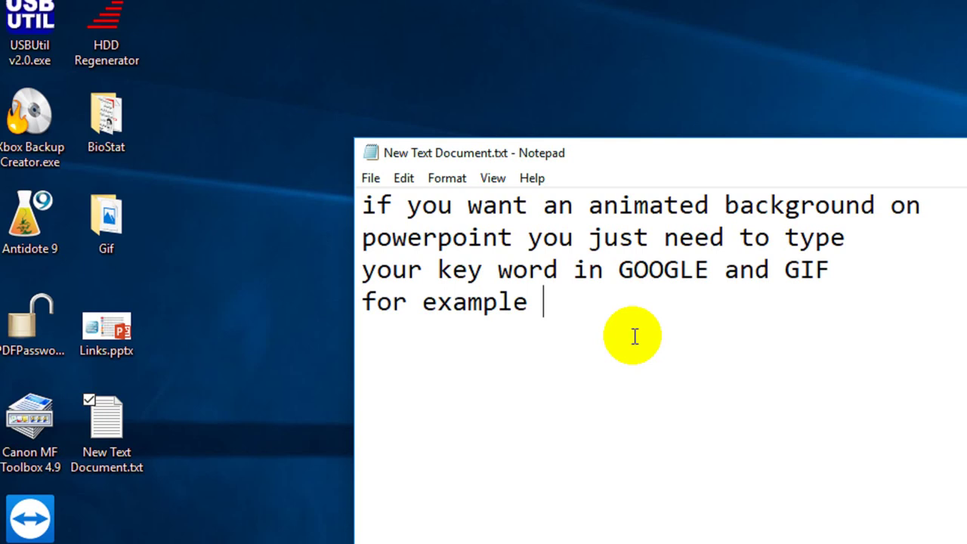
pyautogui.write('you want ')
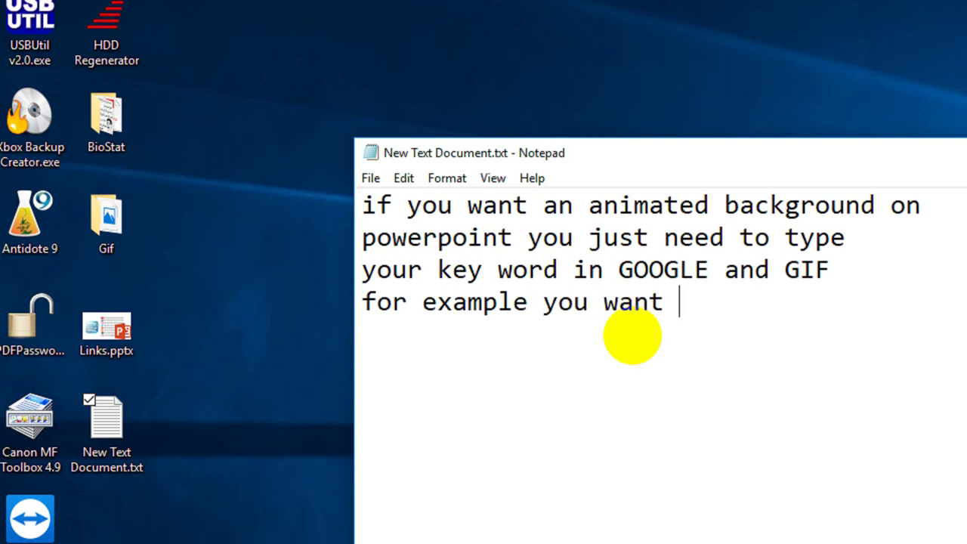
pyautogui.write('a ')
pyautogui.write('back')
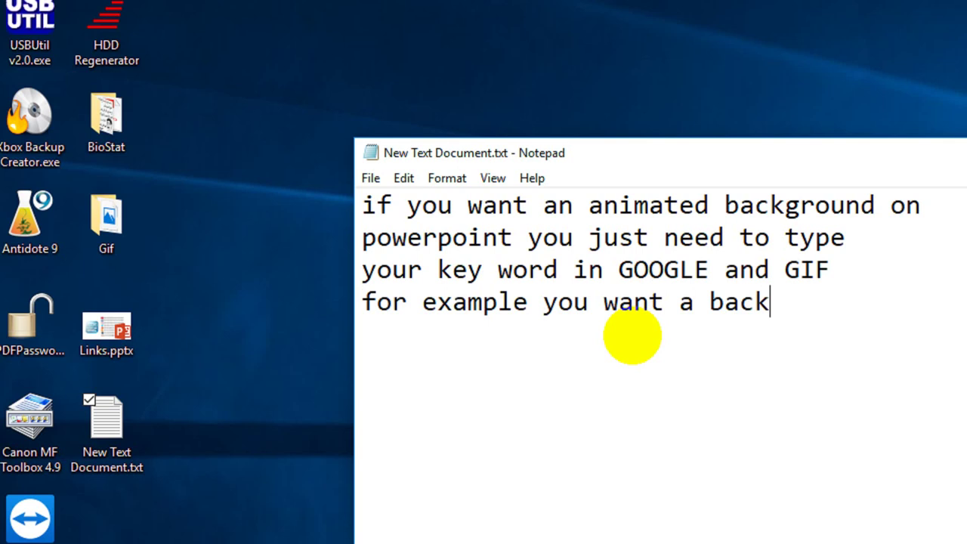
pyautogui.write('ground')
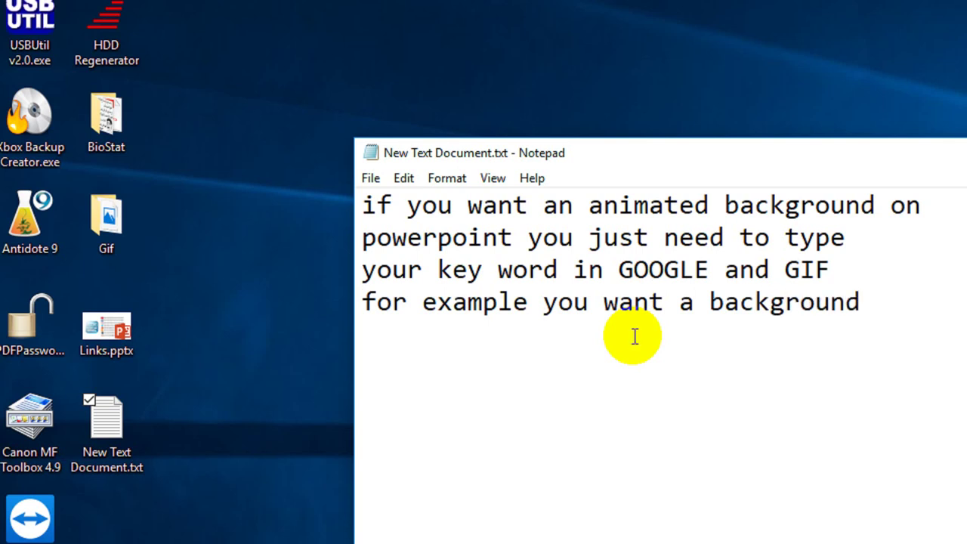
pyautogui.write(' with')
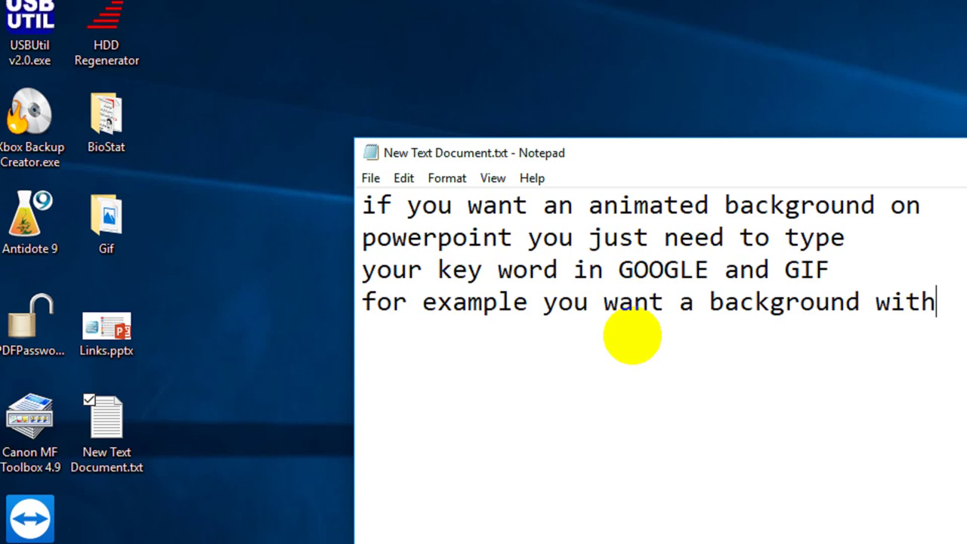
pyautogui.write(' fire  ')
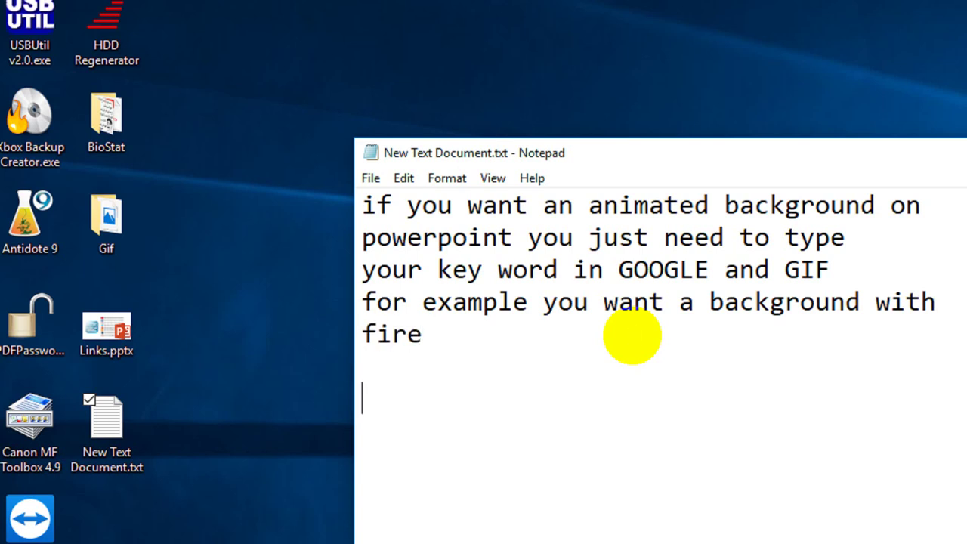
pyautogui.write('type ')
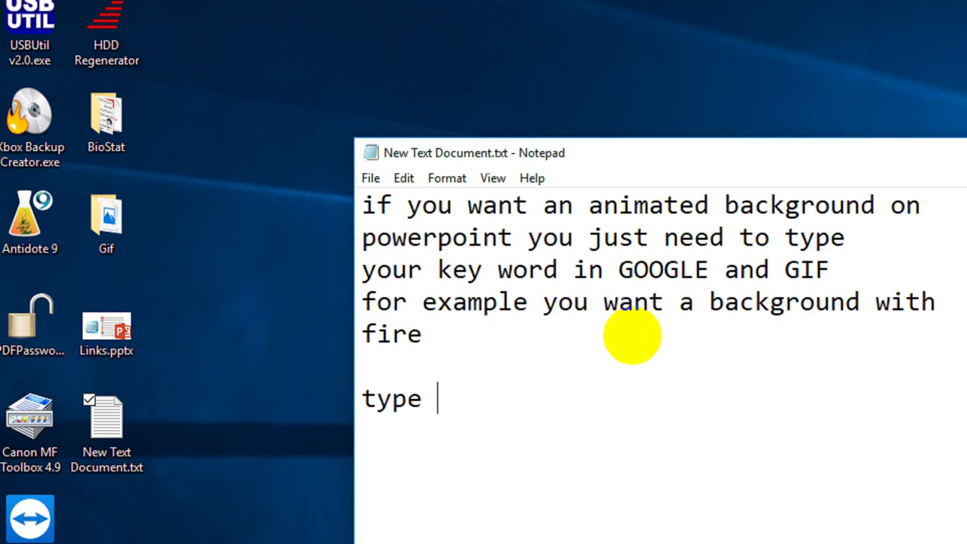
pyautogui.write('in goog')
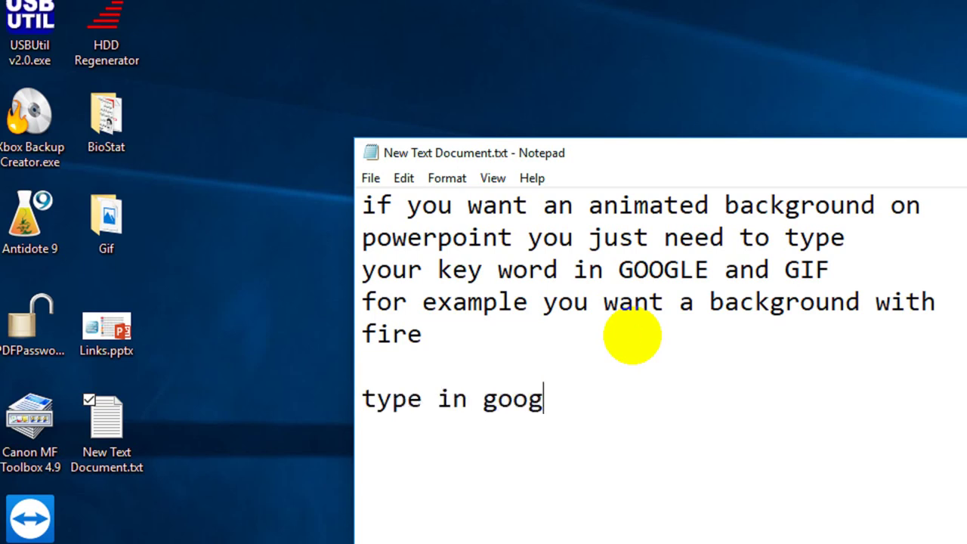
pyautogui.write('le : ')
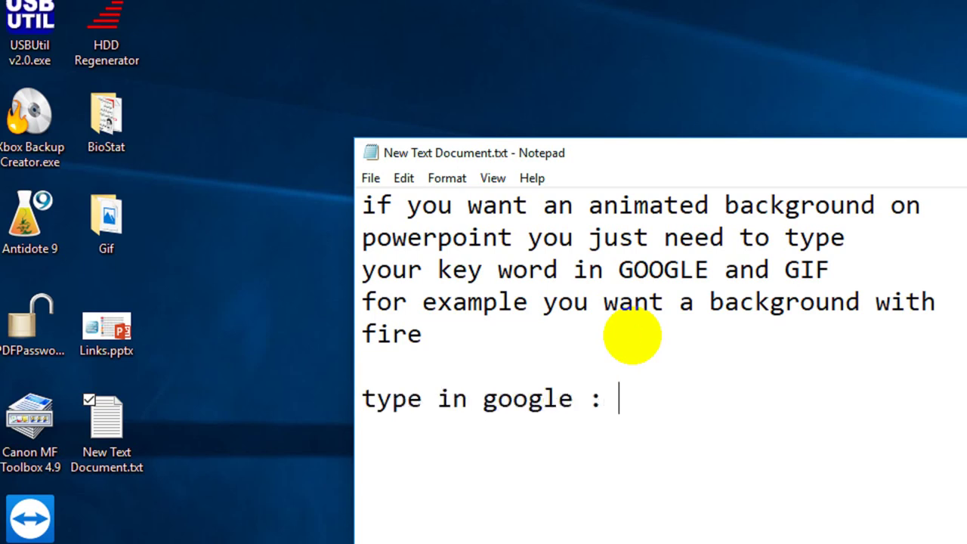
pyautogui.write('FIRE ')
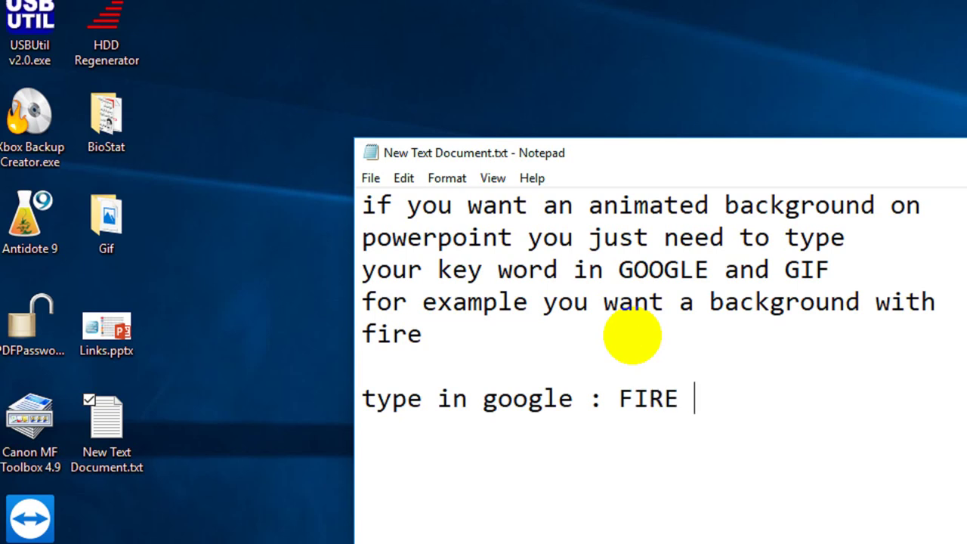
pyautogui.write('GIF ')
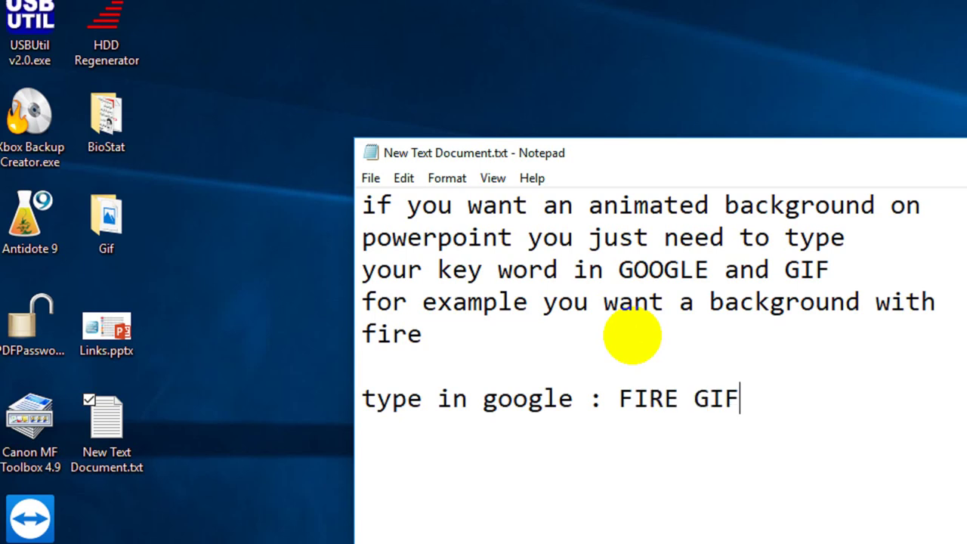
pyautogui.write('th')
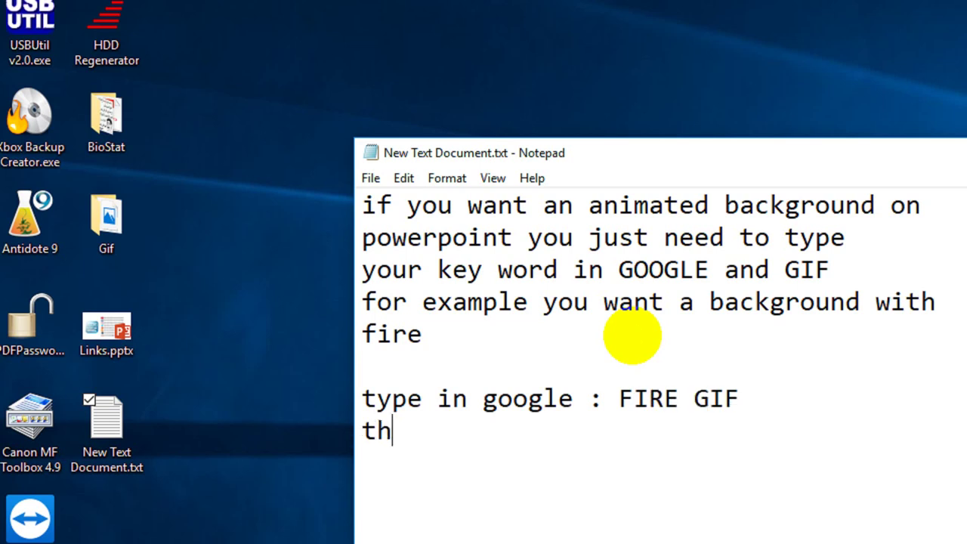
pyautogui.write("at'")
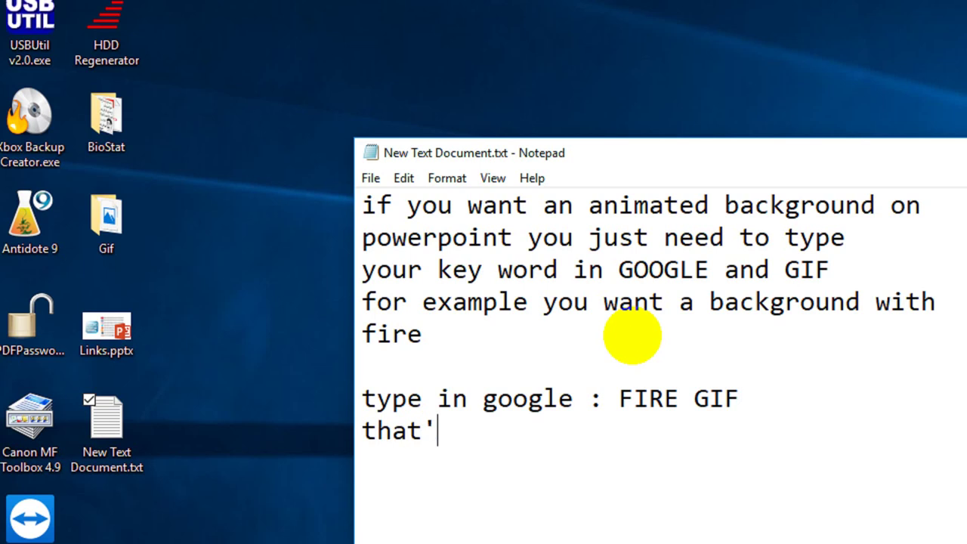
pyautogui.write('s it')
pyautogui.write('(')
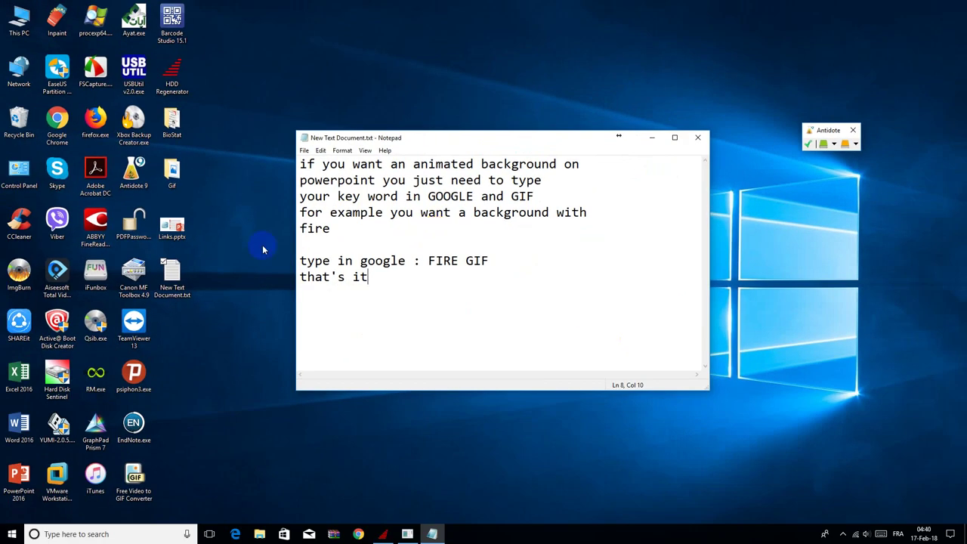
# - Open Links.pptx from the desktop and briefly play its slide full-screen
pyautogui.doubleClick(172, 226)
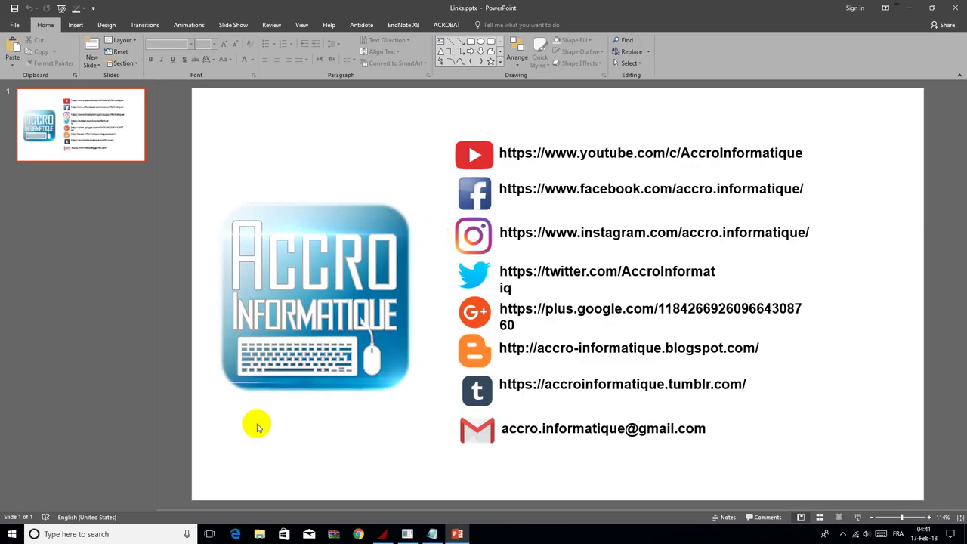
pyautogui.click(857, 517)
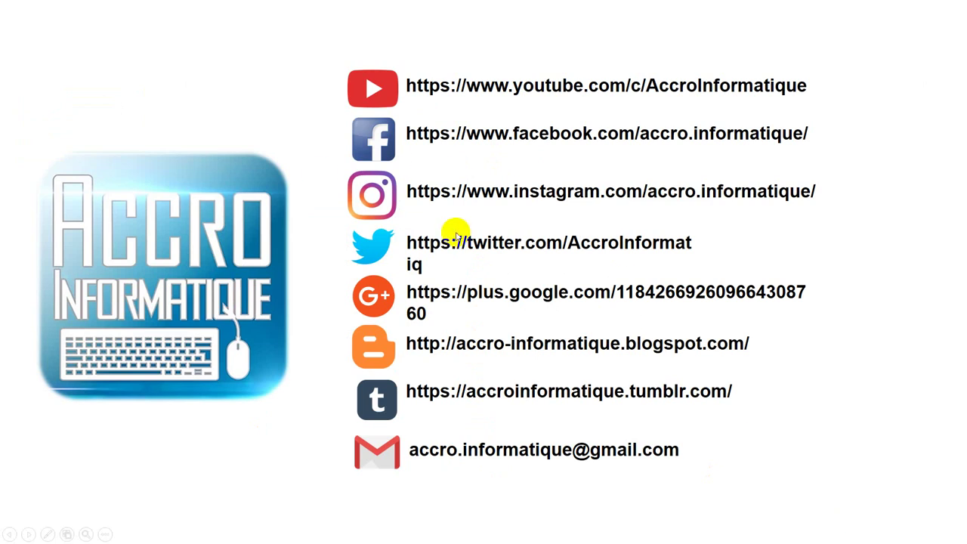
pyautogui.press('Escape')
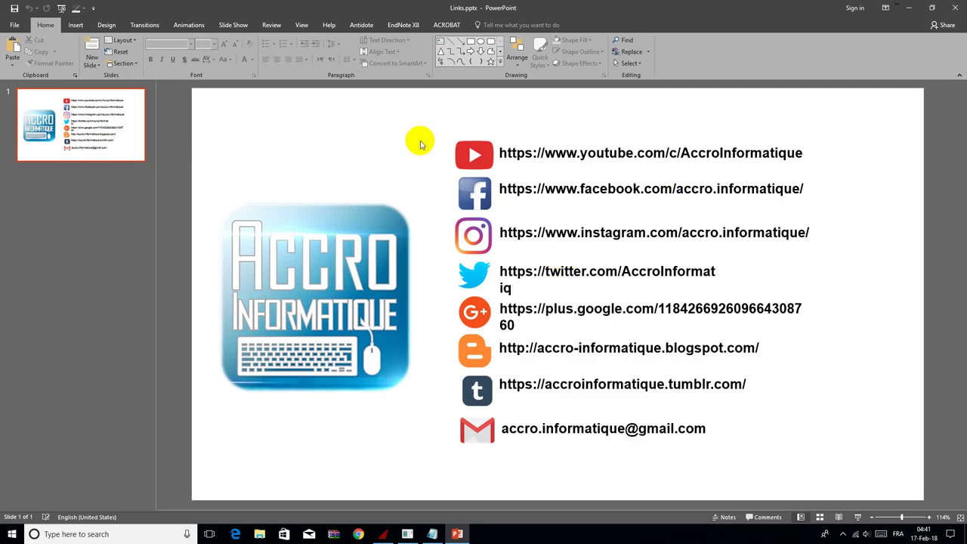
# - Fill the slide background with the light tan woven texture and preview it full-screen
pyautogui.rightClick(319, 131)
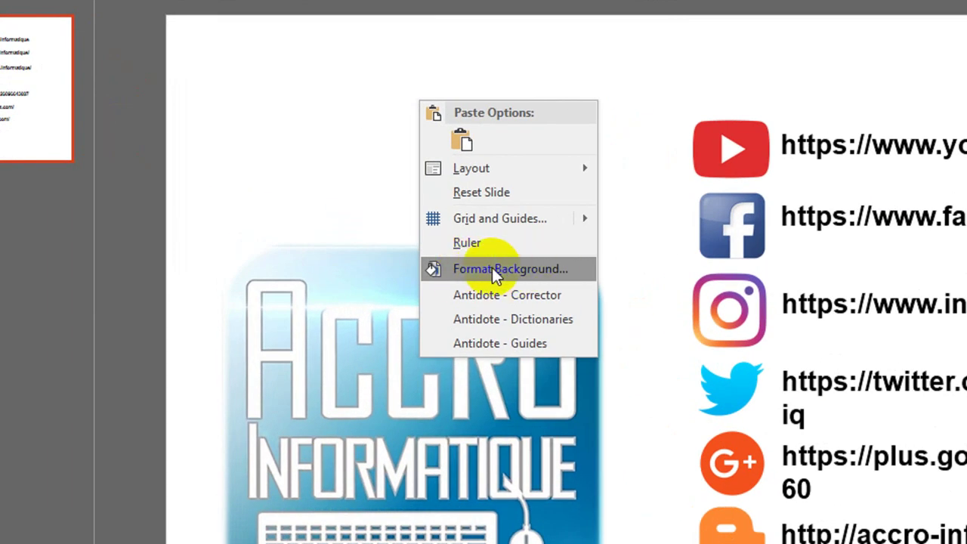
pyautogui.click(492, 269)
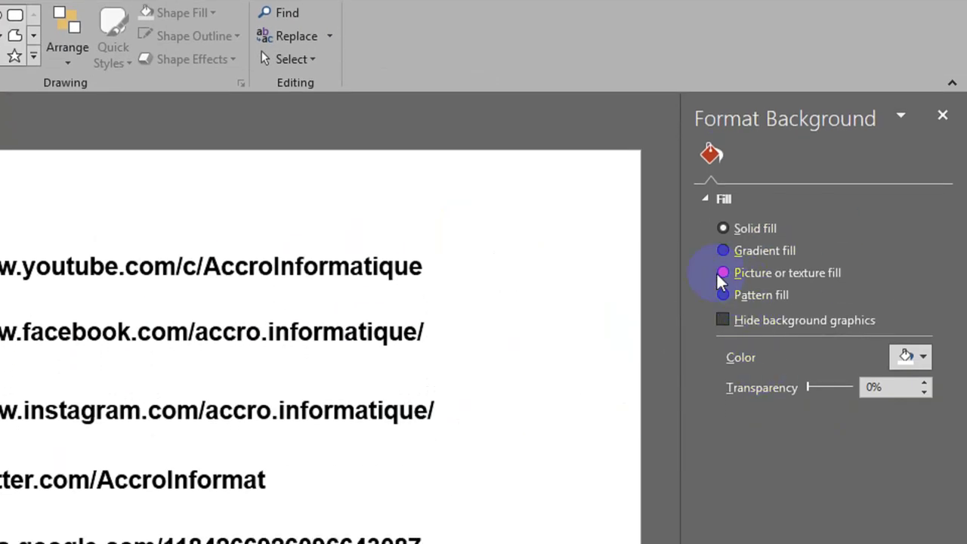
pyautogui.click(725, 274)
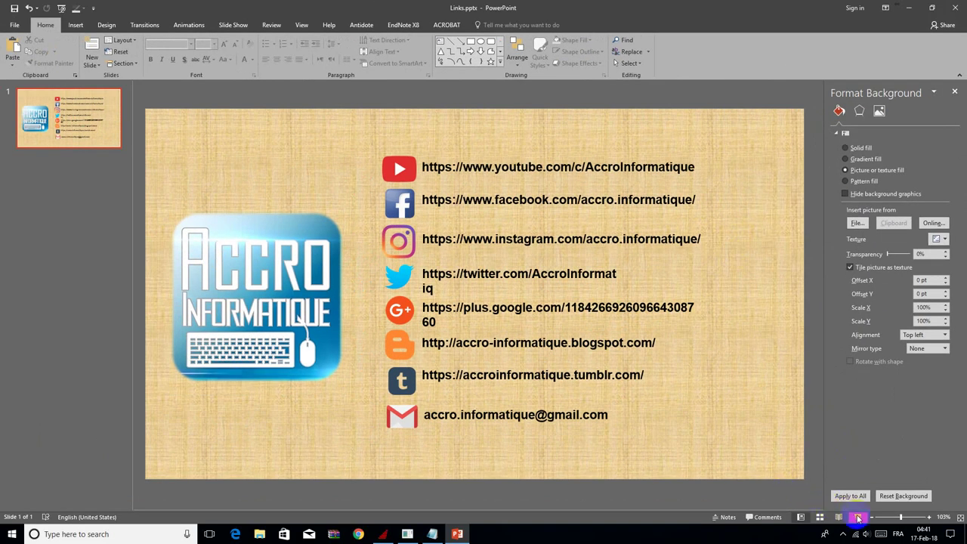
pyautogui.press('F5')
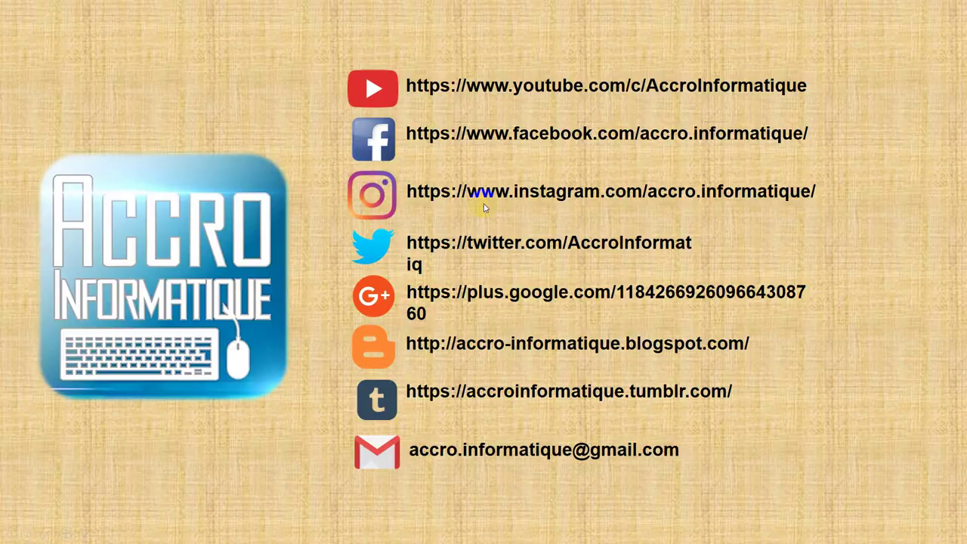
pyautogui.press('Escape')
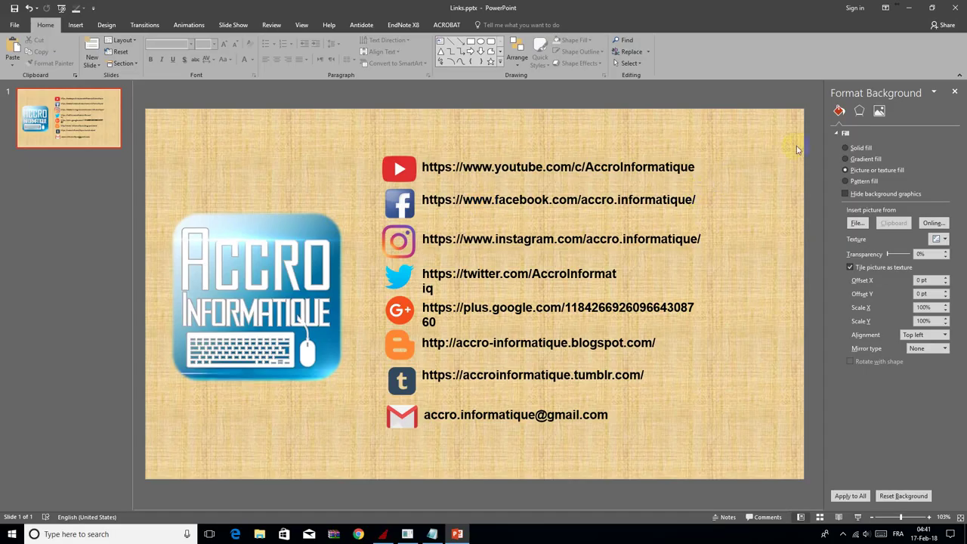
pyautogui.click(954, 92)
# - Bring up the shortcut options for the YouTube link text, then for the slide itself
pyautogui.rightClick(834, 165)
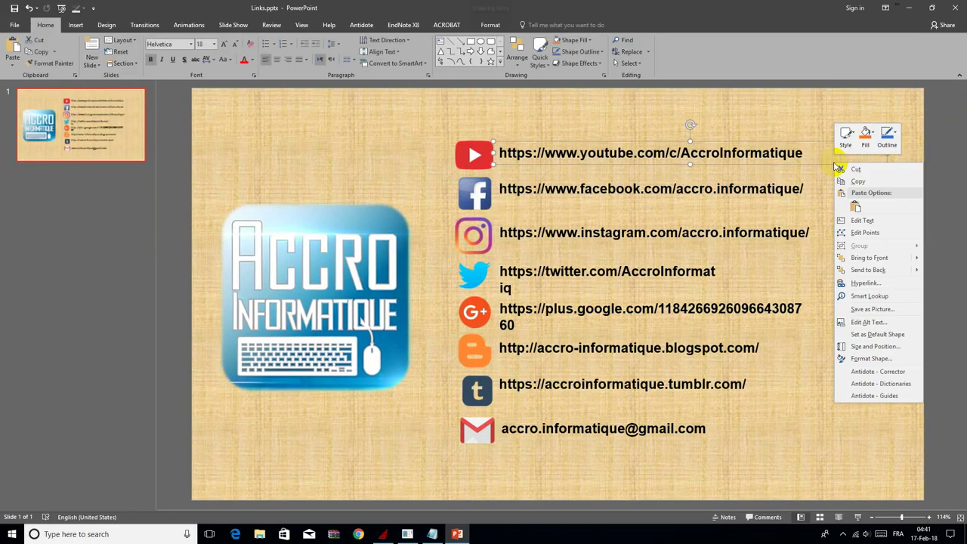
pyautogui.click(369, 189)
pyautogui.rightClick(319, 138)
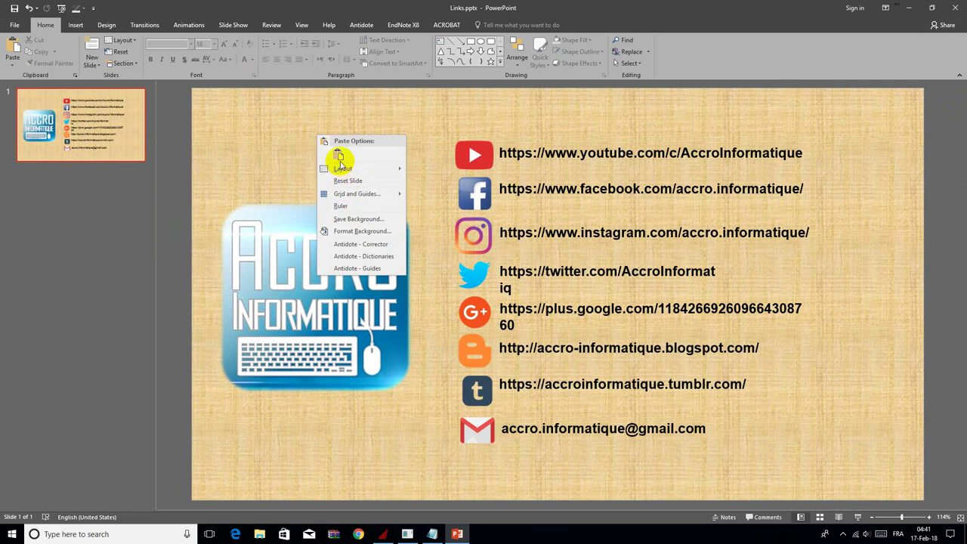
# - Reopen Format Background, cancel the Insert Picture file dialog, and go to Chrome
pyautogui.click(293, 150)
pyautogui.rightClick(265, 103)
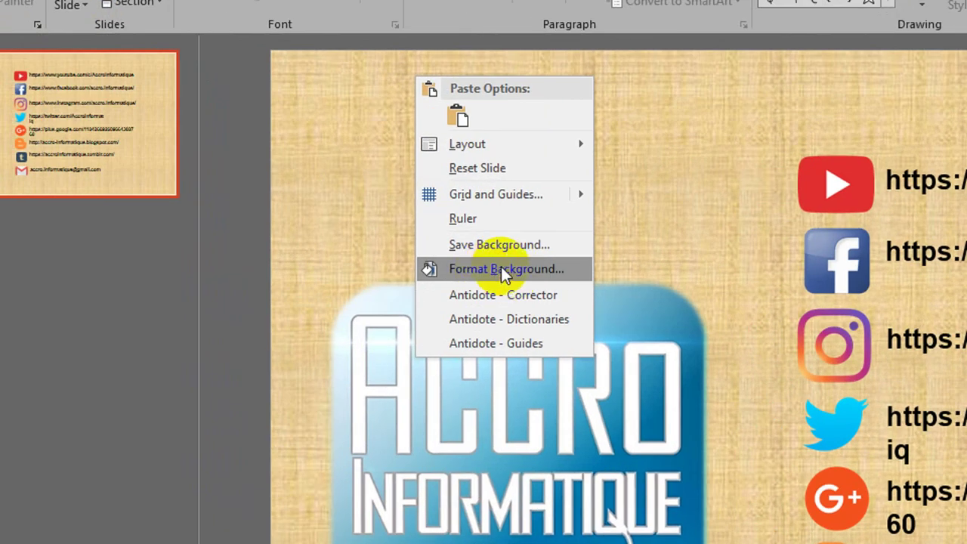
pyautogui.click(501, 268)
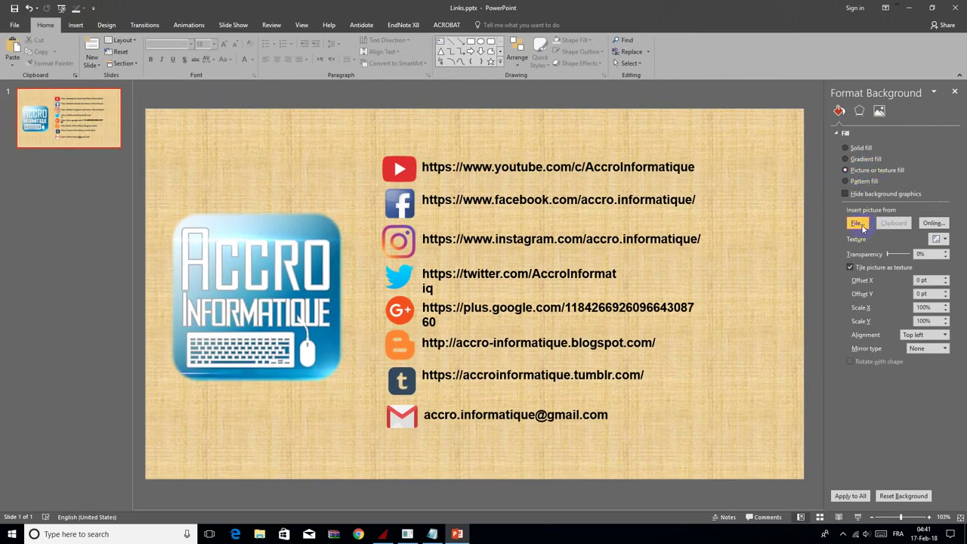
pyautogui.click(860, 225)
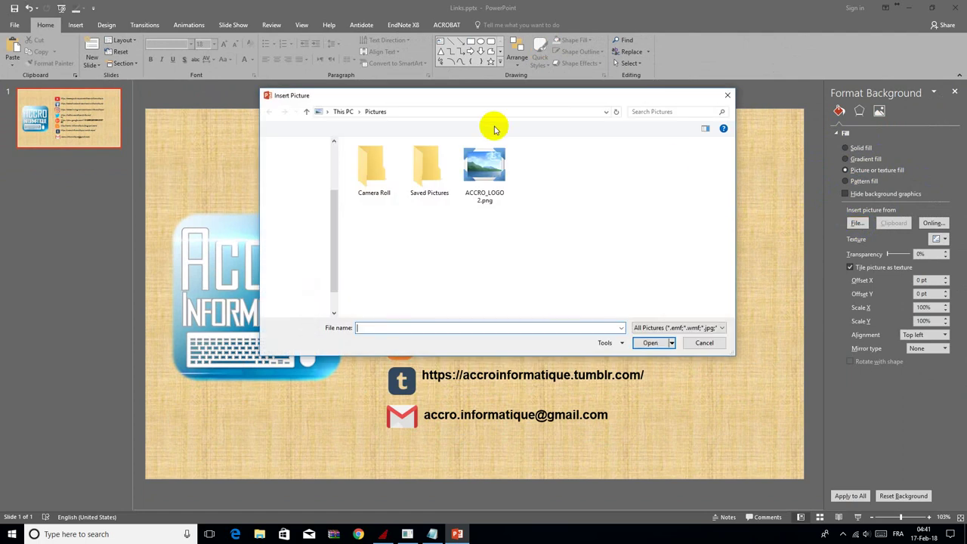
pyautogui.click(727, 95)
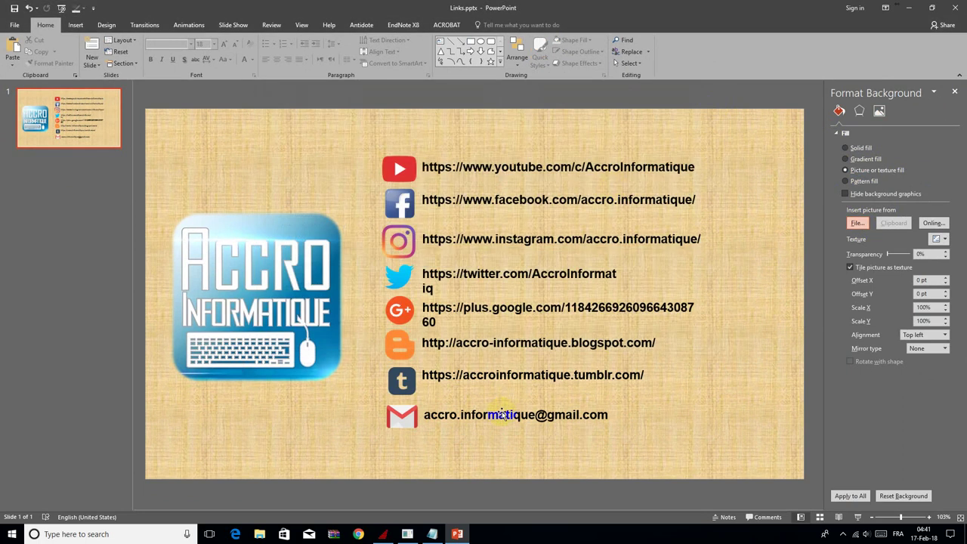
pyautogui.click(358, 535)
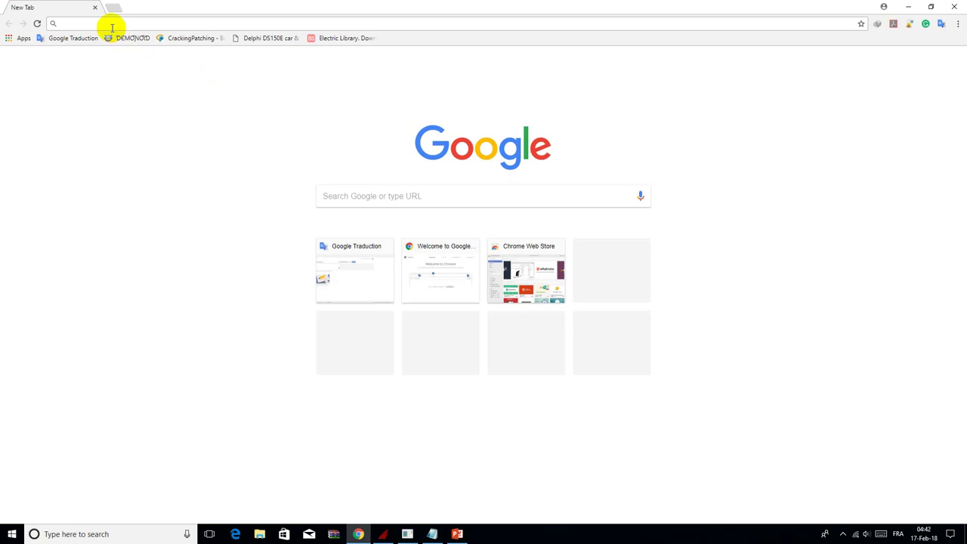
# - Search Google Images for 'fire gif'
pyautogui.write('fire')
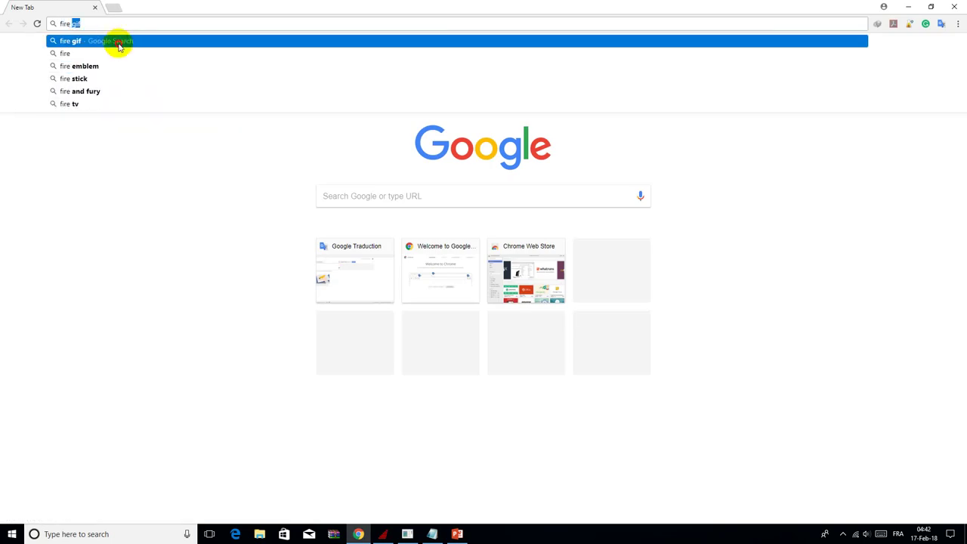
pyautogui.click(119, 40)
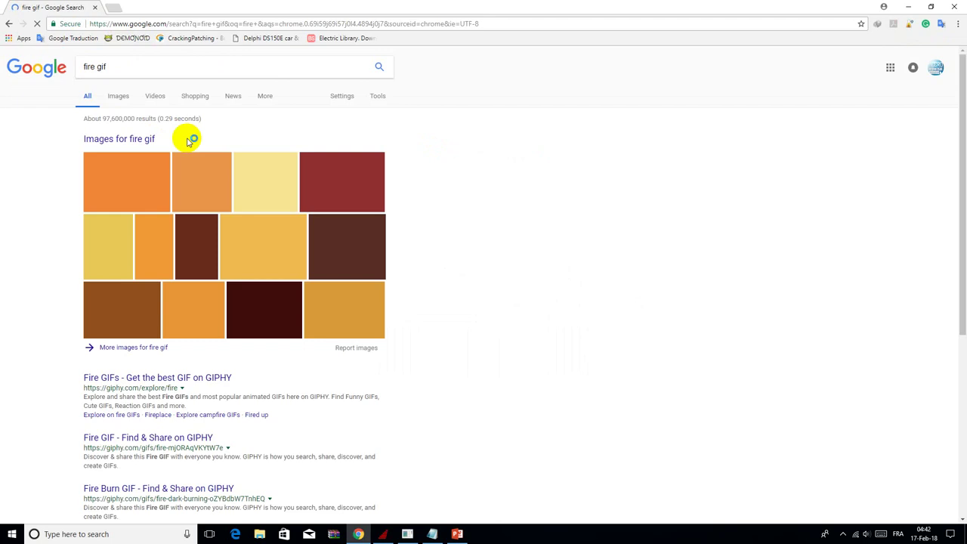
pyautogui.click(137, 141)
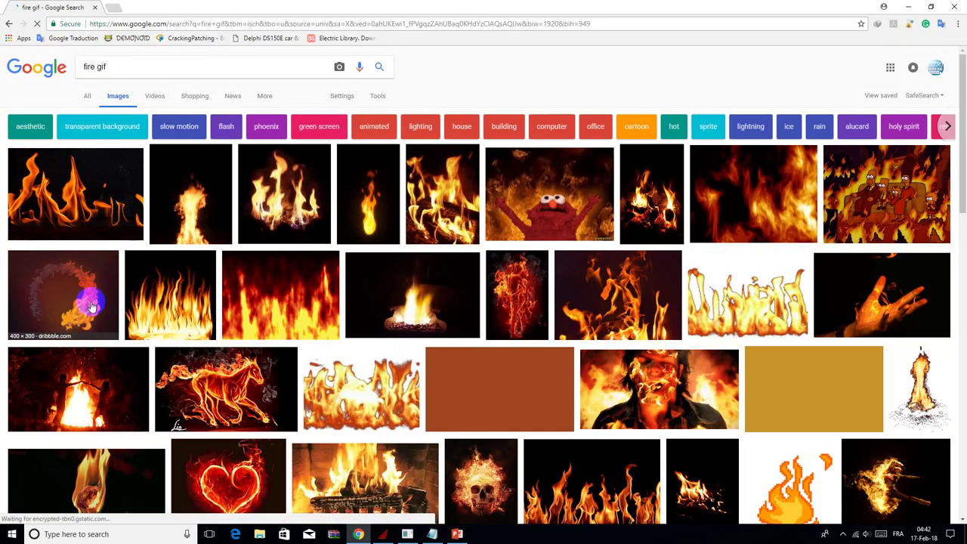
# - Save the fire-ring GIF as firedribbble.gif in the Desktop's Gif folder
pyautogui.click(92, 306)
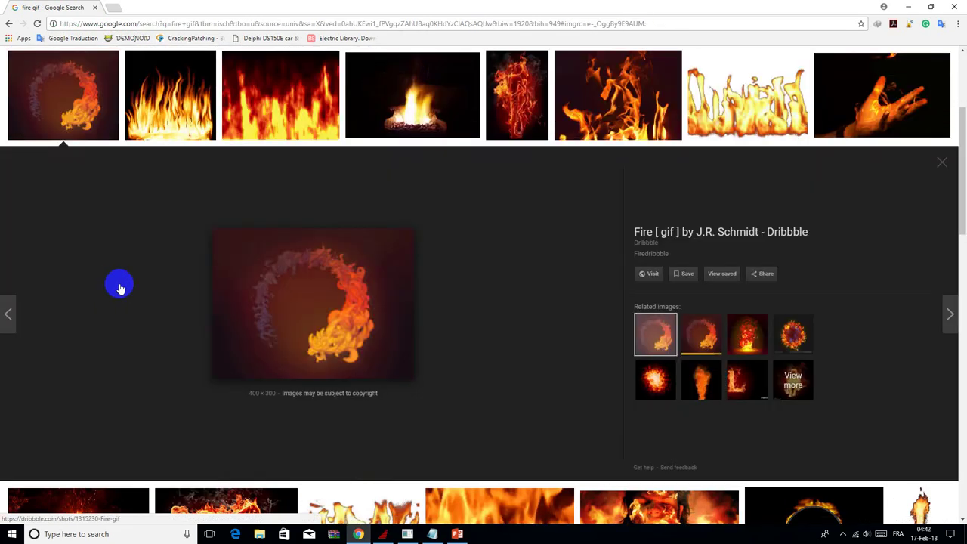
pyautogui.rightClick(306, 269)
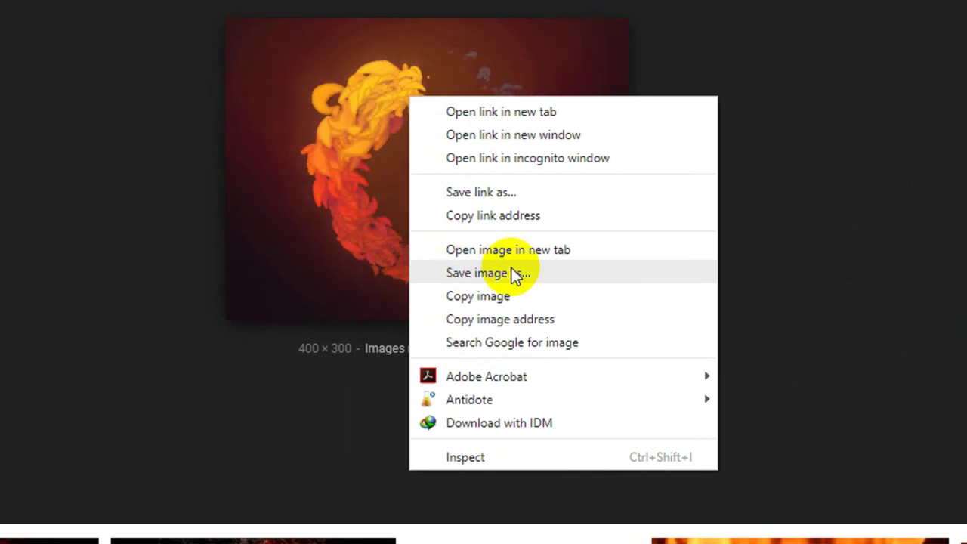
pyautogui.click(476, 272)
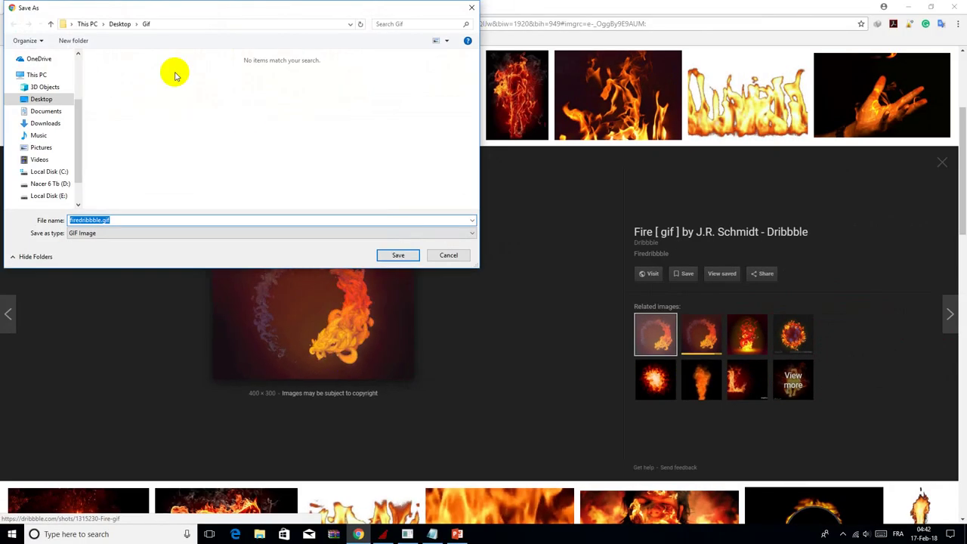
pyautogui.click(399, 256)
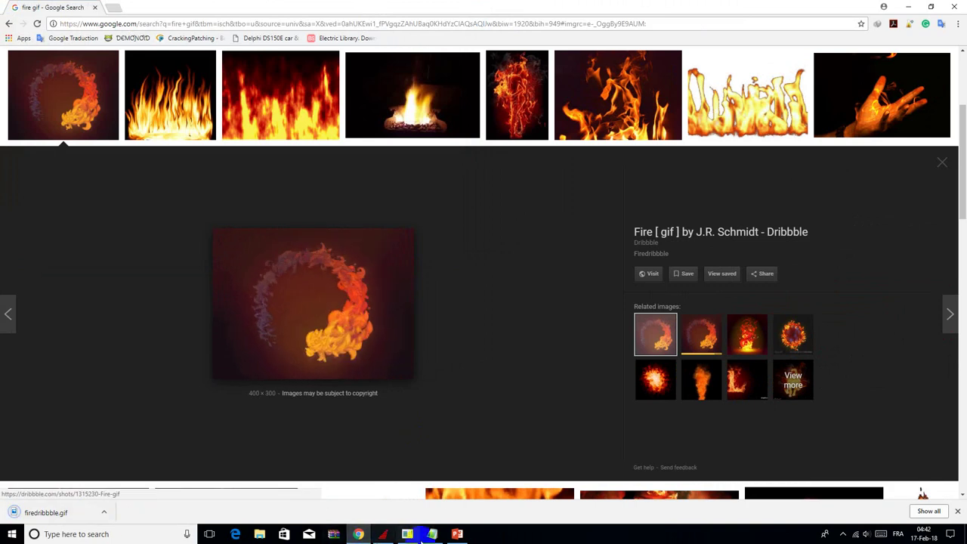
pyautogui.click(457, 534)
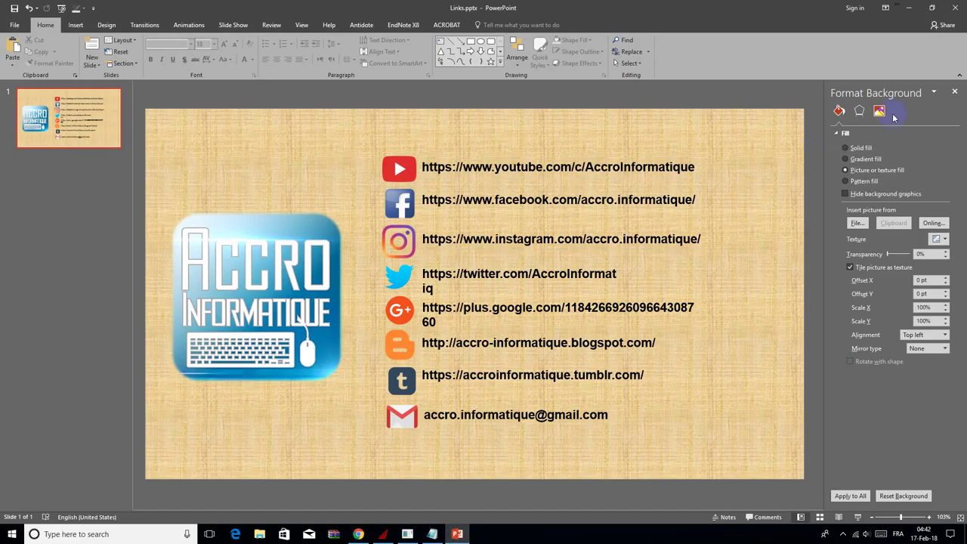
# - Set firedribbble.gif as the slide's picture background
pyautogui.click(954, 90)
pyautogui.rightClick(311, 453)
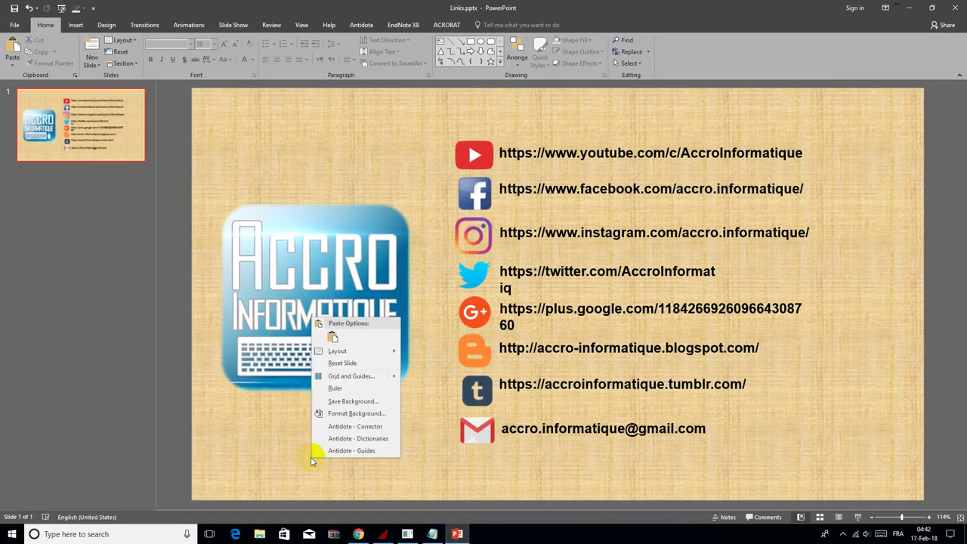
pyautogui.click(369, 415)
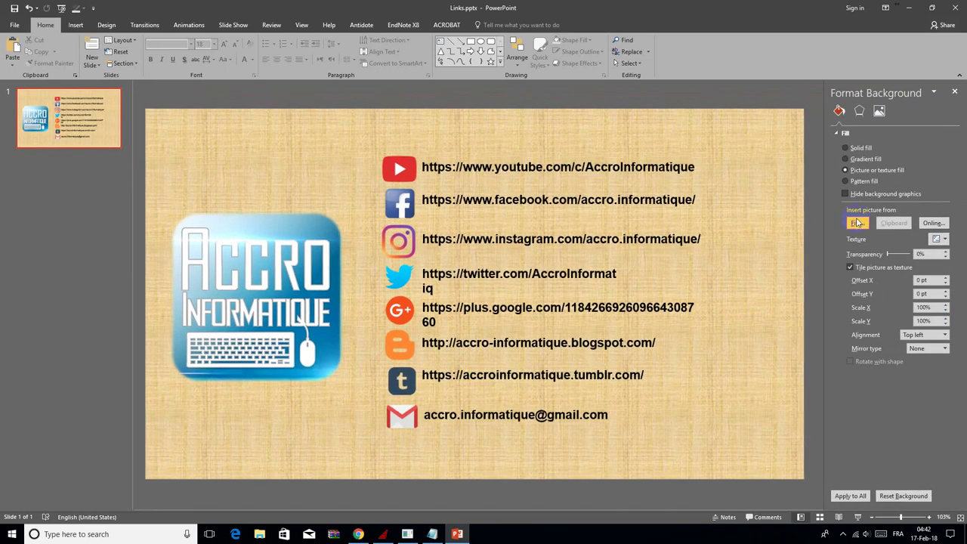
pyautogui.click(857, 224)
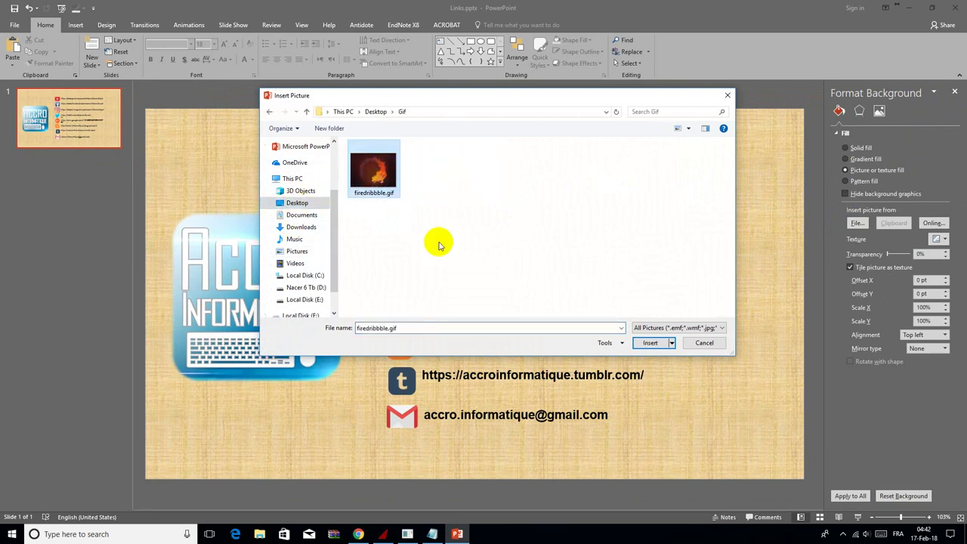
pyautogui.click(648, 344)
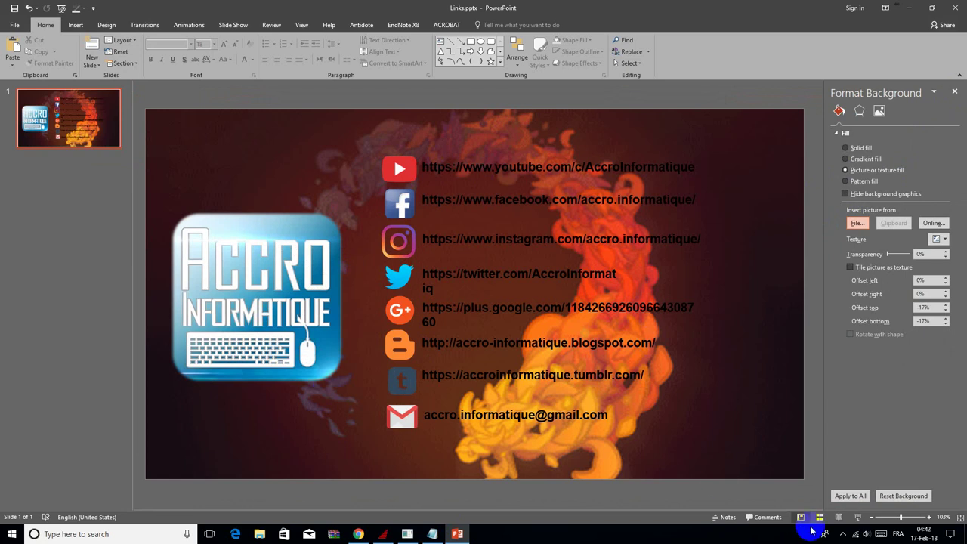
# - Preview the animated fire background in a full-screen slide show
pyautogui.click(859, 518)
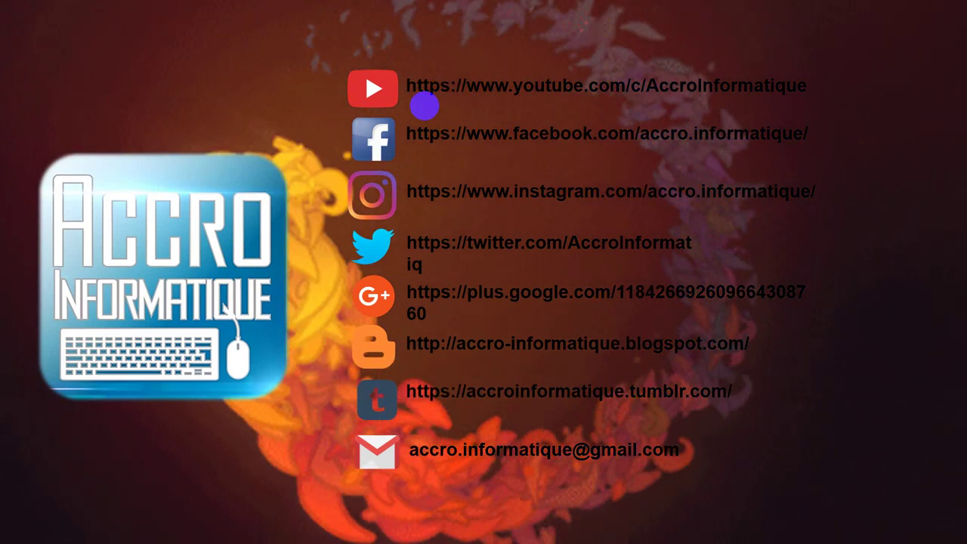
pyautogui.press('Escape')
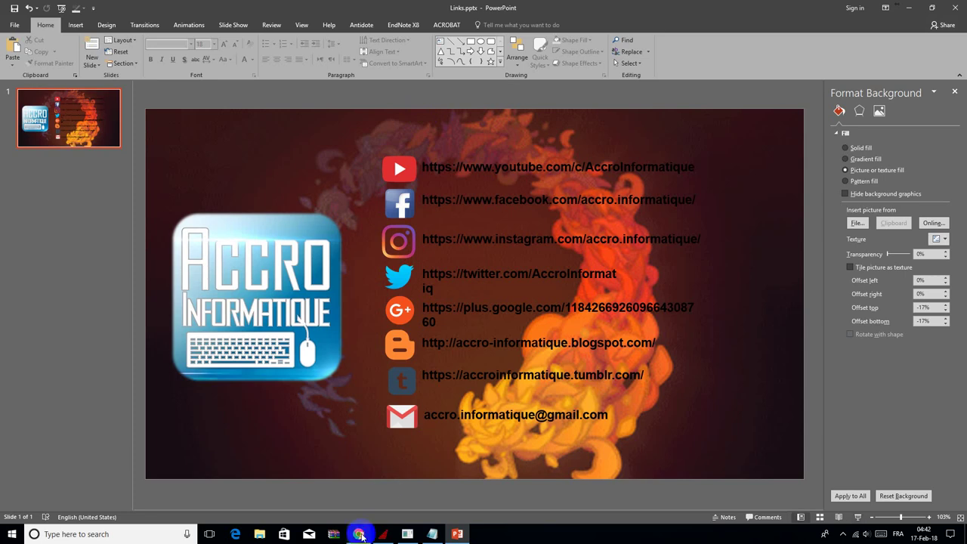
pyautogui.click(361, 537)
# - Change the Google Images search to 'water gif'
pyautogui.scroll(3, 211, 240)
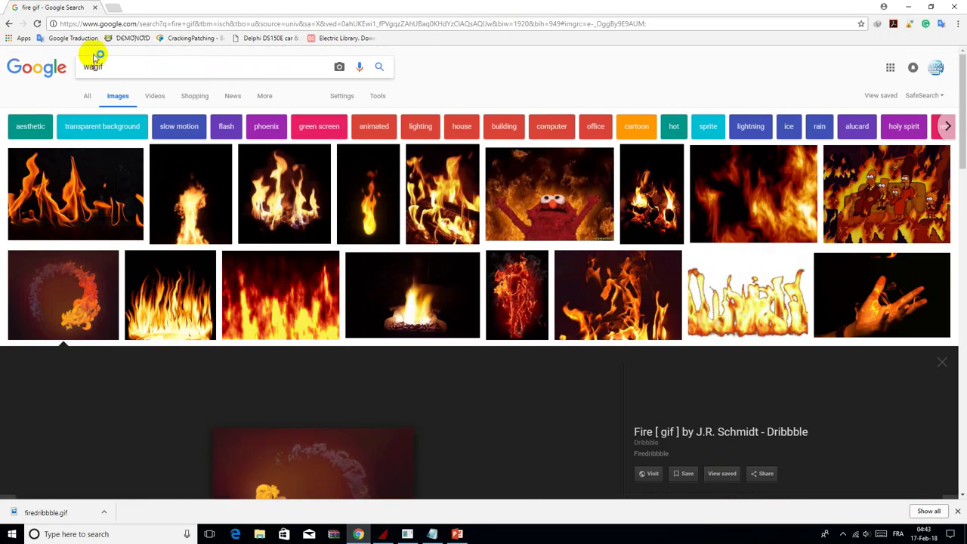
pyautogui.write('ter')
pyautogui.press('Return')
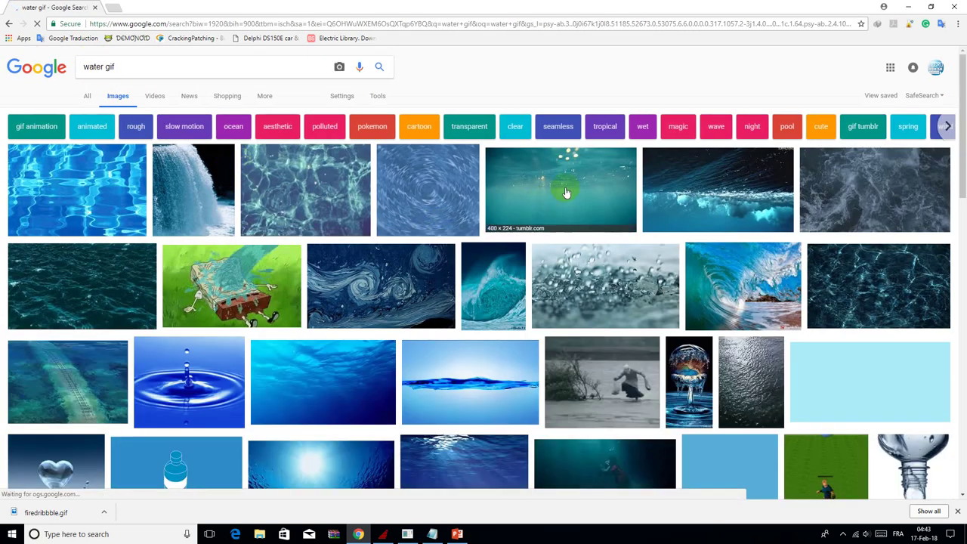
# - Save the teal underwater GIF into the Gif folder
pyautogui.click(592, 166)
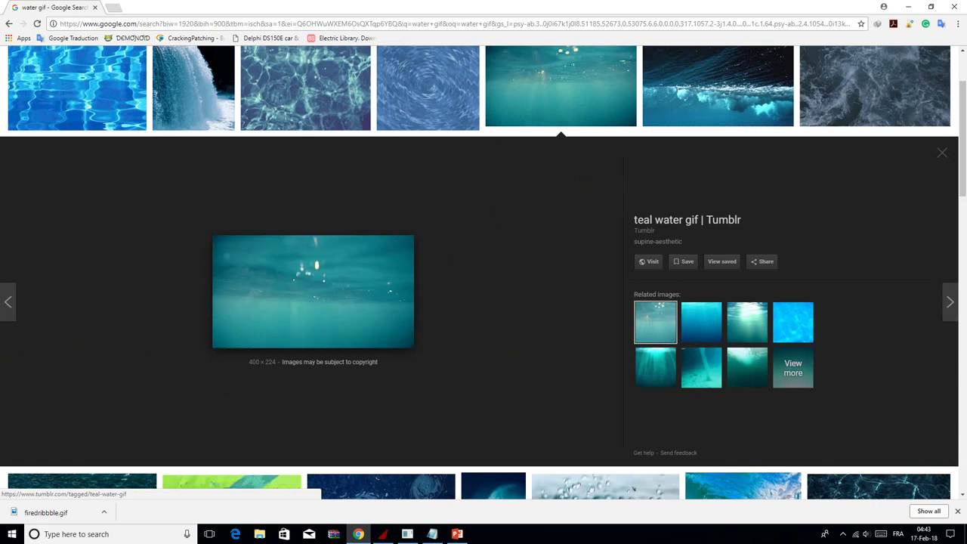
pyautogui.rightClick(298, 266)
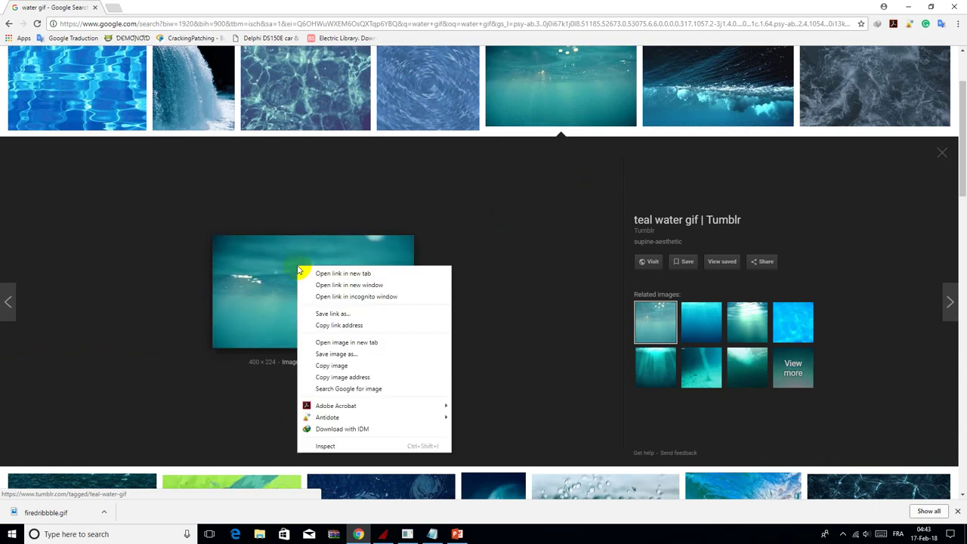
pyautogui.click(349, 355)
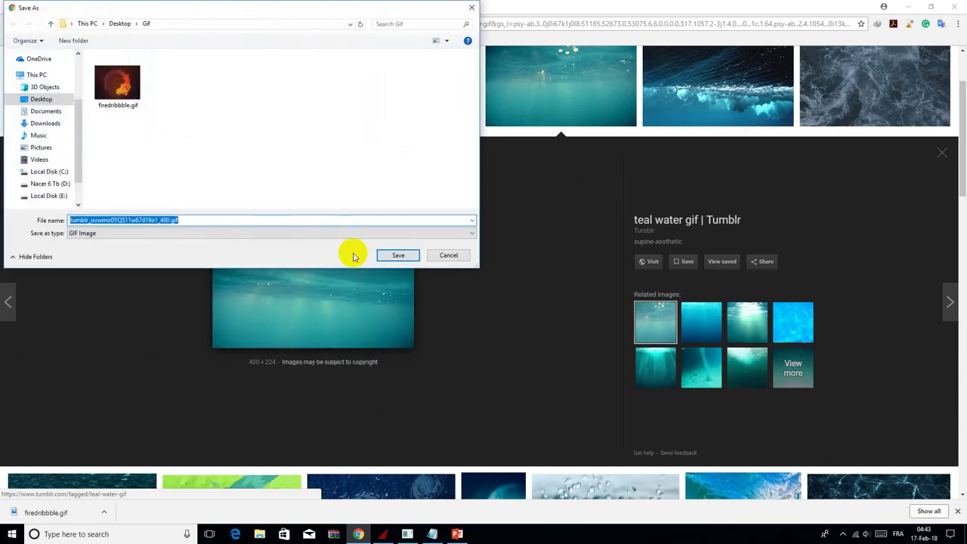
pyautogui.click(388, 254)
# - Replace the fire background with the downloaded tumblr teal water GIF
pyautogui.click(457, 534)
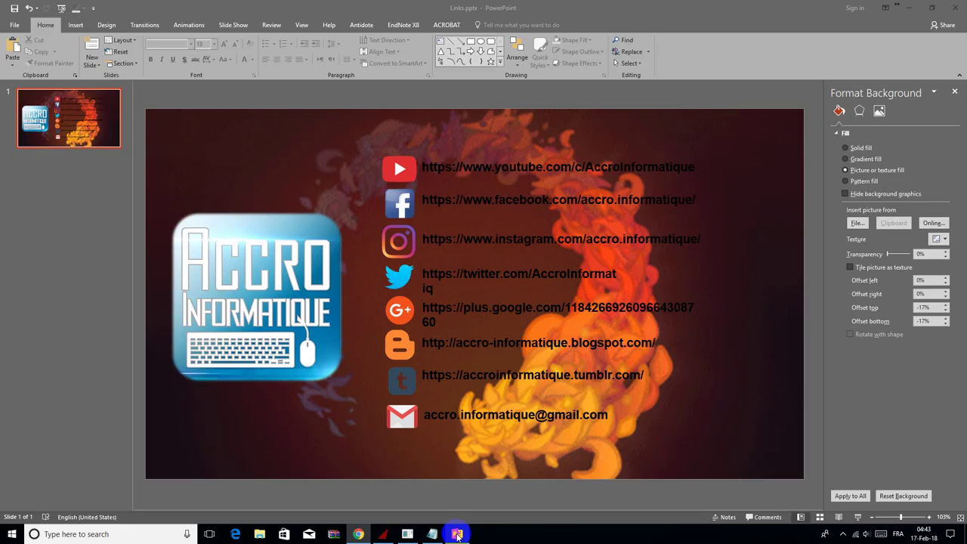
pyautogui.click(858, 223)
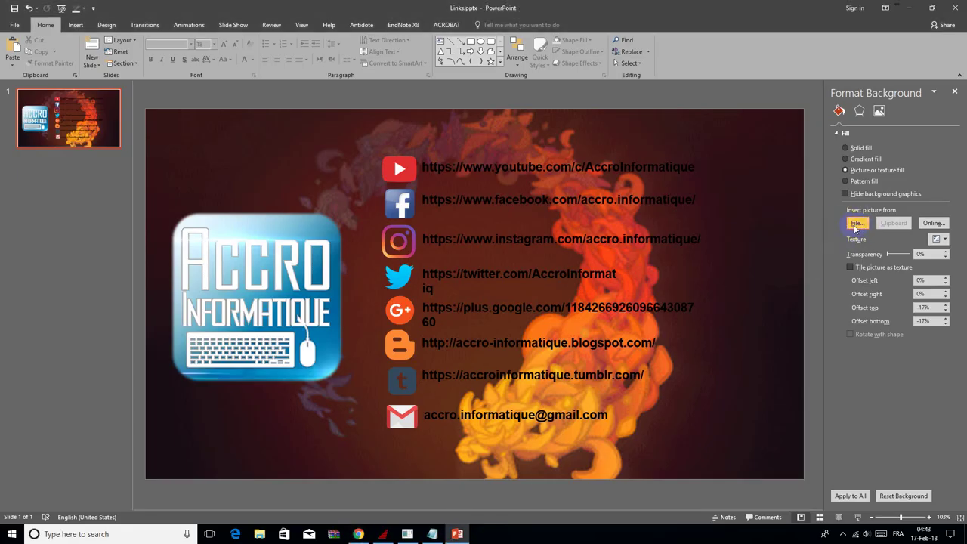
pyautogui.click(416, 174)
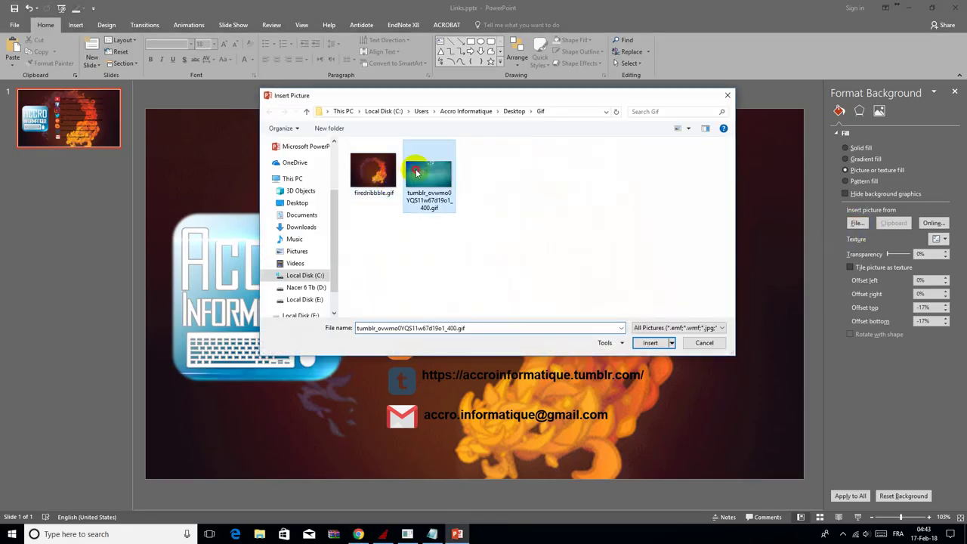
pyautogui.click(663, 343)
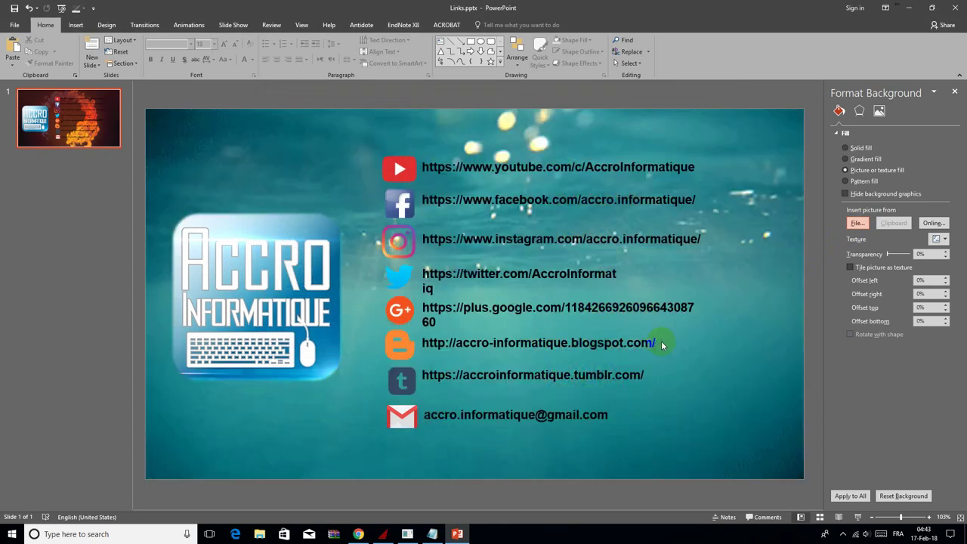
# - Preview the water-background slide in a full-screen slide show
pyautogui.click(858, 518)
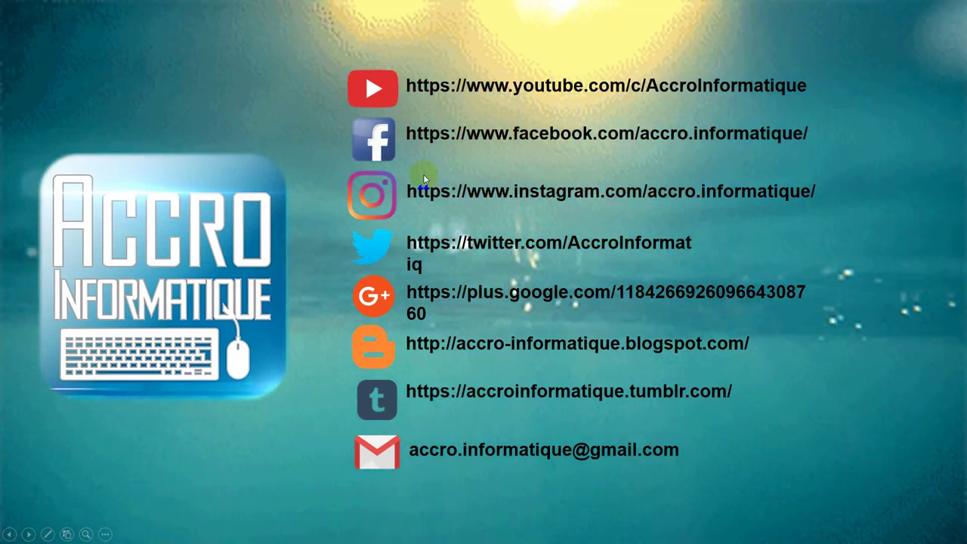
pyautogui.press('Escape')
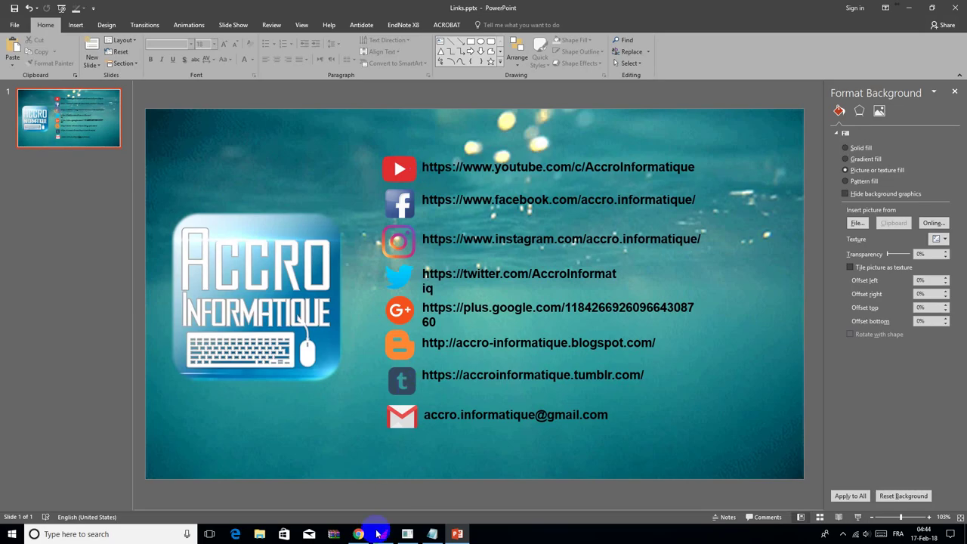
pyautogui.click(358, 535)
# - Find the sparkling water GIF in the results and open its larger preview
pyautogui.scroll(-3, 498, 278)
pyautogui.scroll(-3, 498, 278)
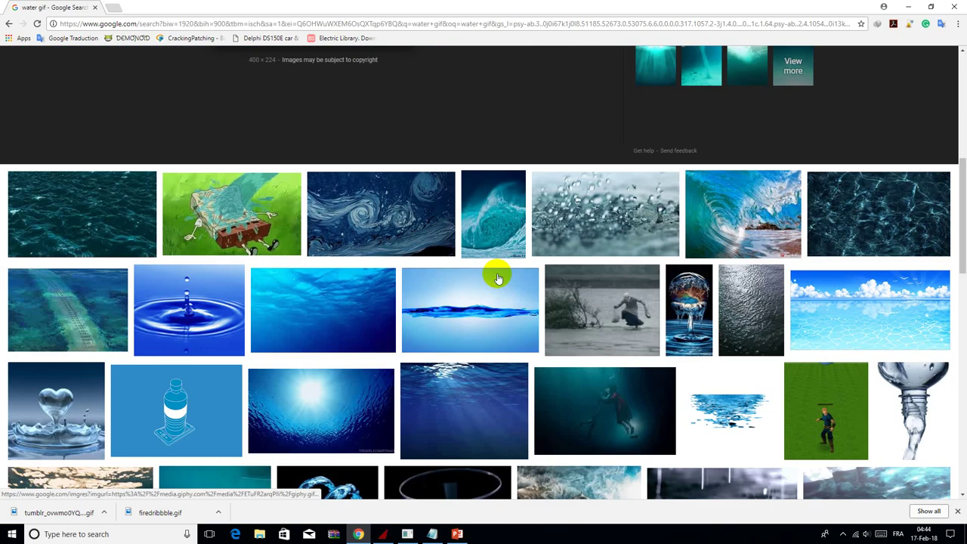
pyautogui.scroll(-4, 498, 278)
pyautogui.scroll(-1, 498, 278)
pyautogui.scroll(-2, 499, 272)
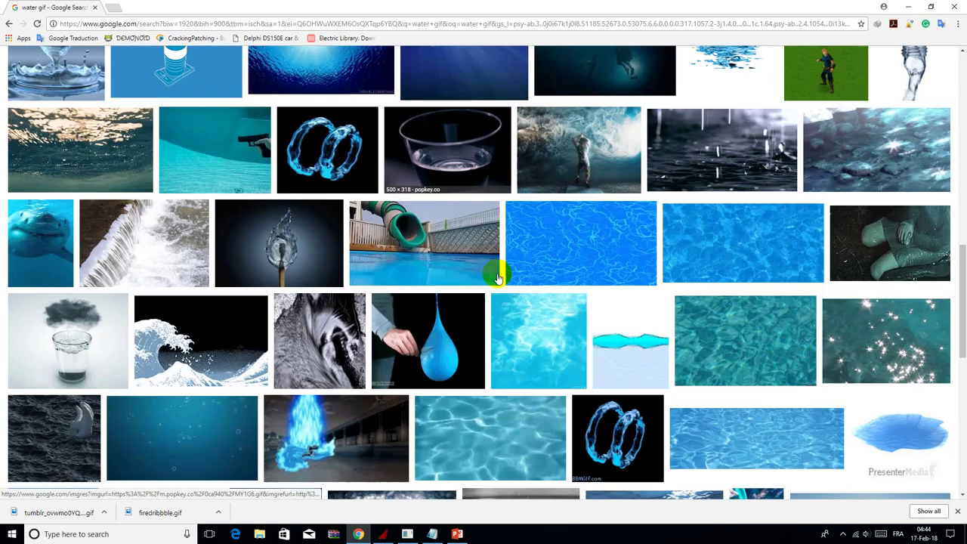
pyautogui.scroll(-1, 501, 270)
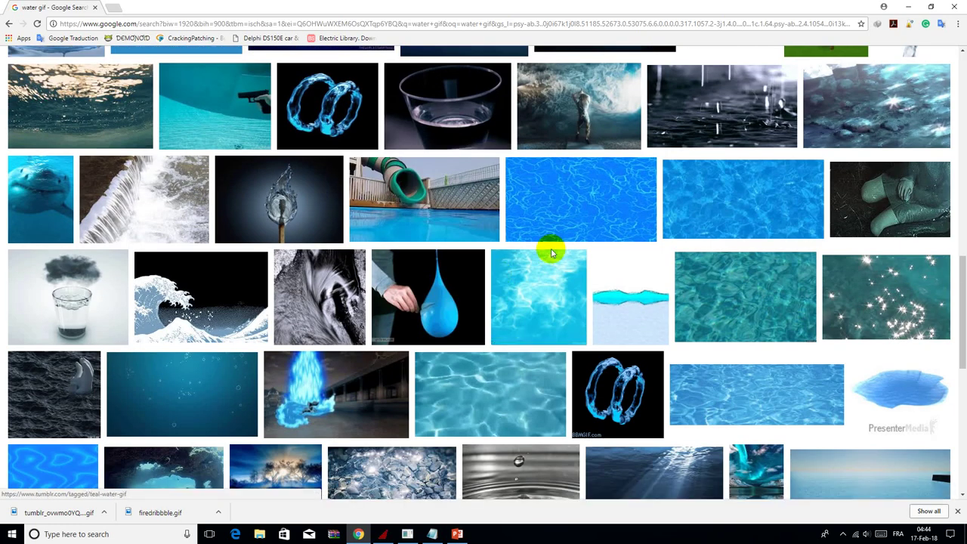
pyautogui.scroll(-2, 552, 253)
pyautogui.scroll(-1, 552, 254)
pyautogui.scroll(-1, 552, 254)
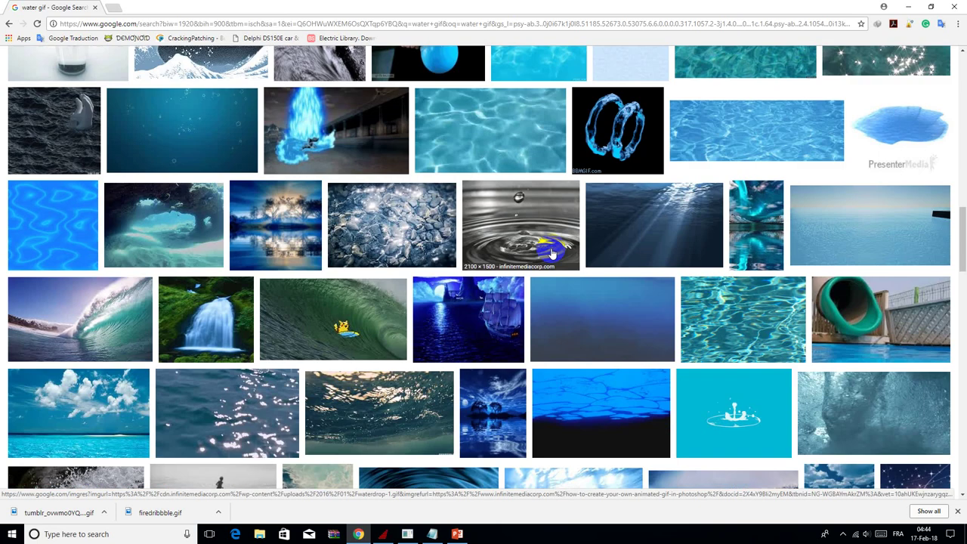
pyautogui.scroll(-2, 552, 254)
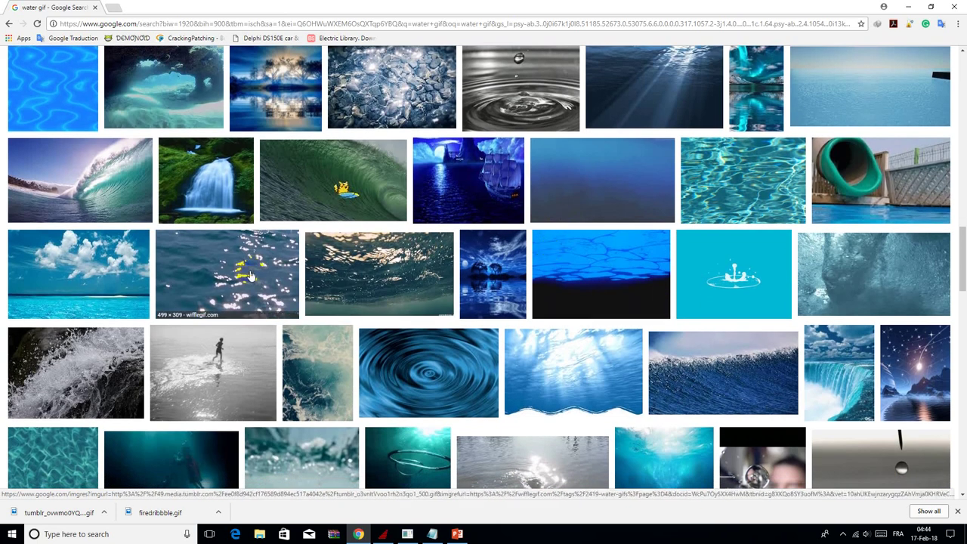
pyautogui.click(251, 276)
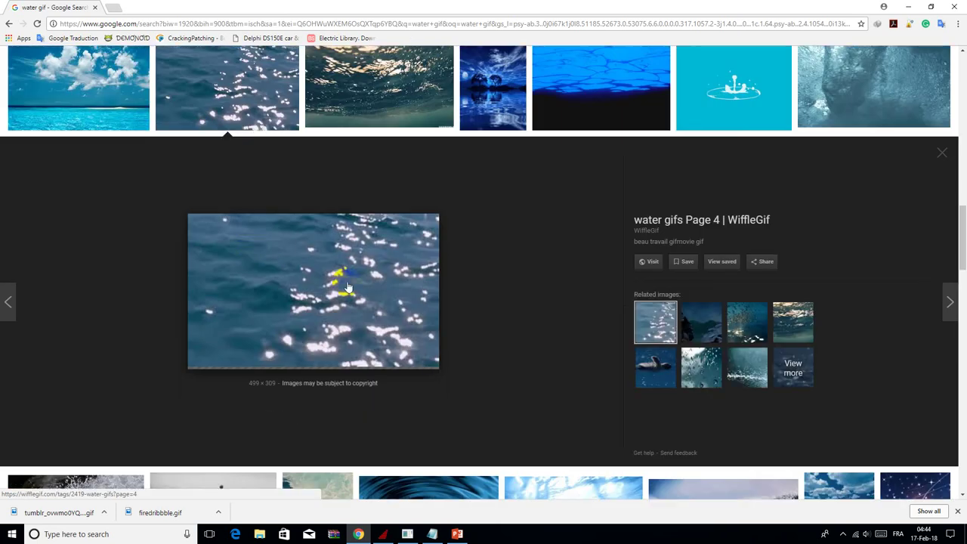
# - Save the sparkling water GIF to the Gif folder and browse for it from PowerPoint's Format Background
pyautogui.rightClick(295, 245)
pyautogui.click(333, 334)
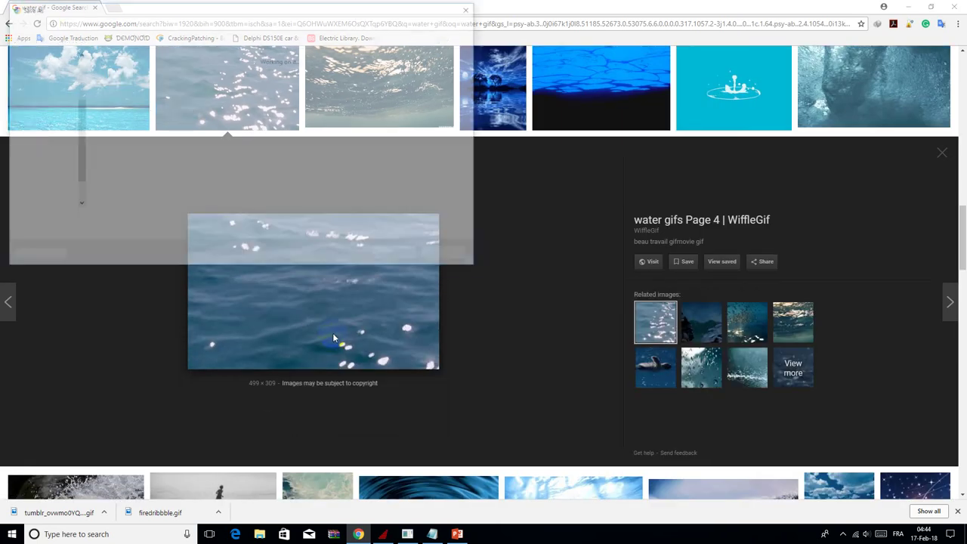
pyautogui.click(392, 256)
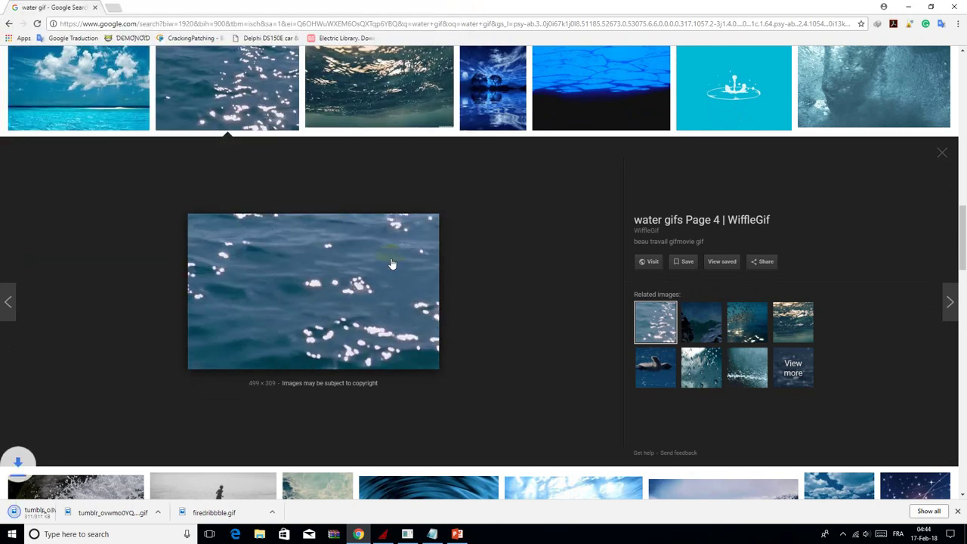
pyautogui.click(457, 535)
pyautogui.click(857, 223)
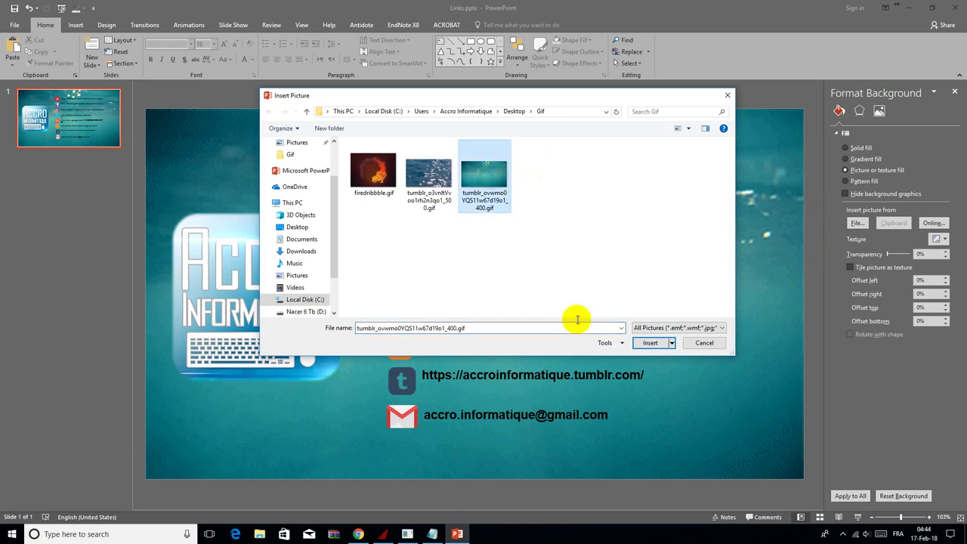
# - Set the sparkling water GIF as the Links slide background and preview it in Slide Show
pyautogui.click(650, 344)
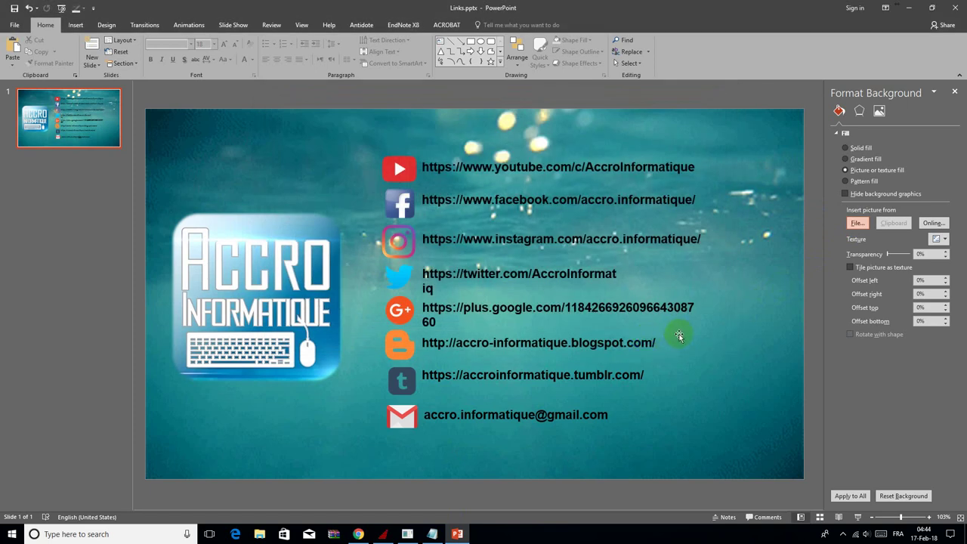
pyautogui.click(858, 224)
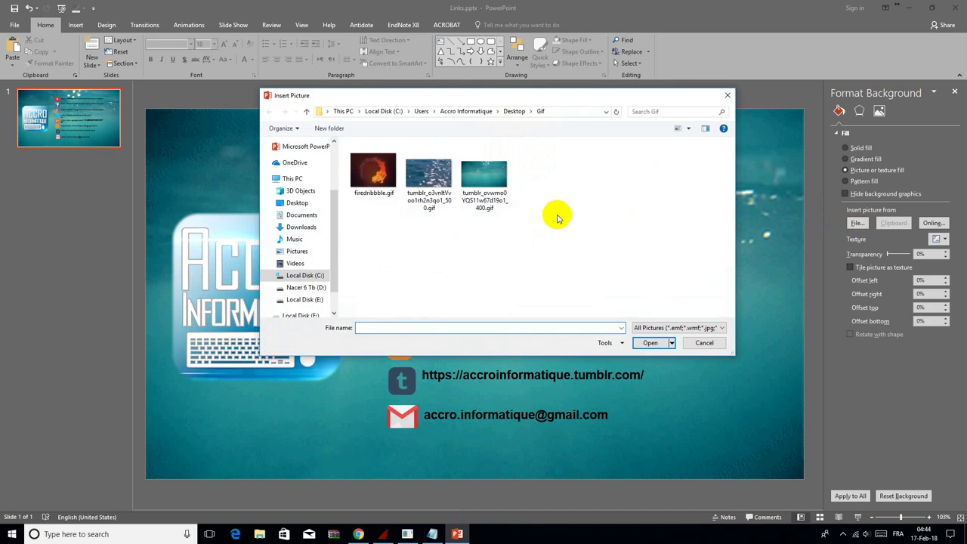
pyautogui.click(429, 177)
pyautogui.click(651, 344)
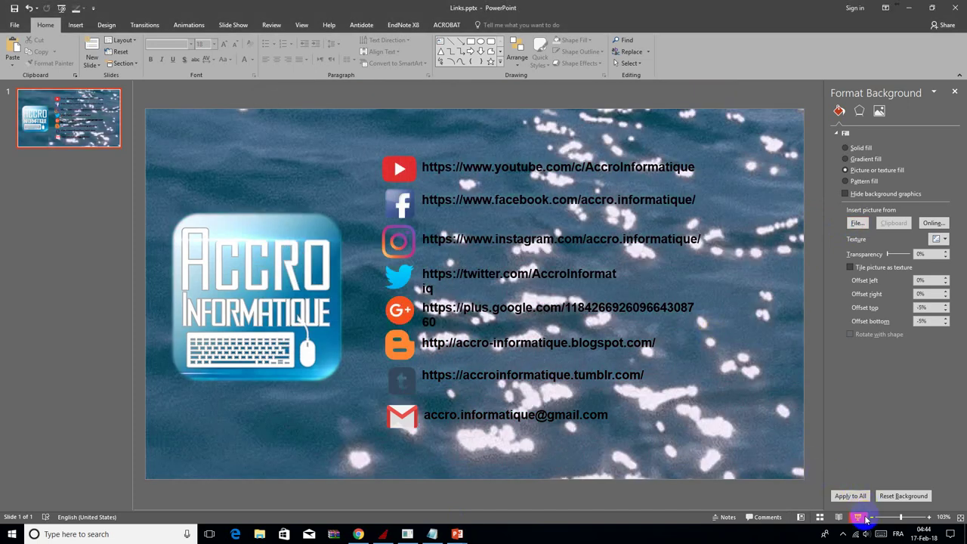
pyautogui.click(866, 518)
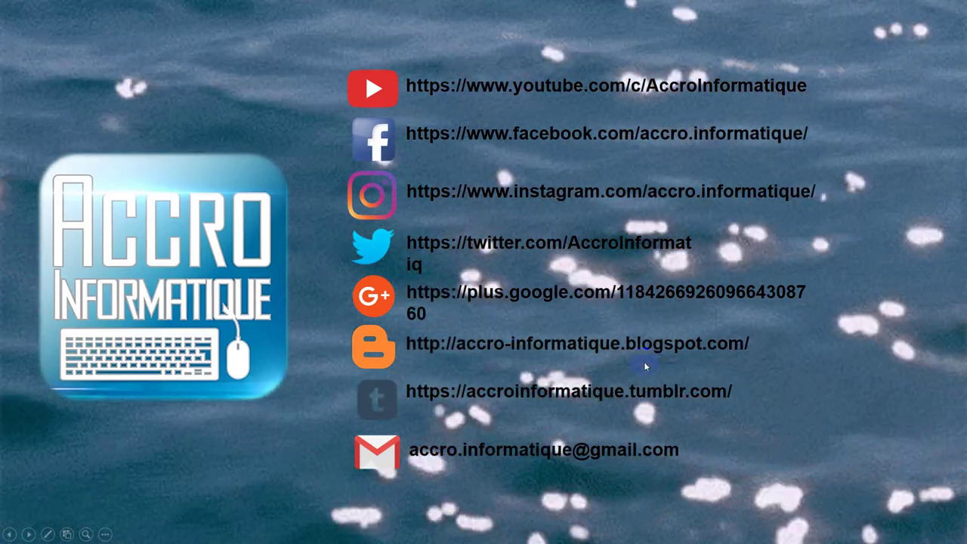
pyautogui.click(646, 355)
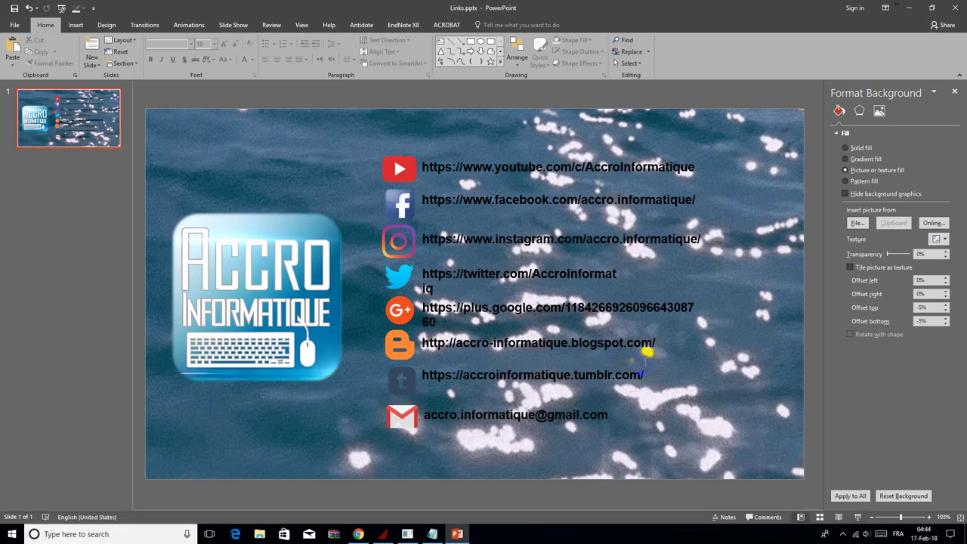
# - Back in Google Images, search for 'sky gif'
pyautogui.click(358, 534)
pyautogui.scroll(5, 315, 303)
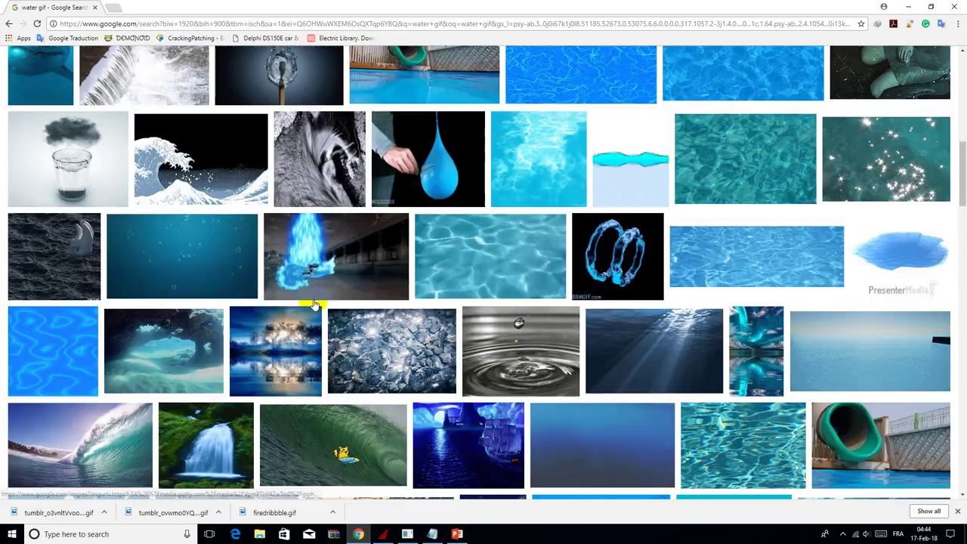
pyautogui.scroll(5, 315, 304)
pyautogui.scroll(2, 315, 304)
pyautogui.scroll(1, 315, 304)
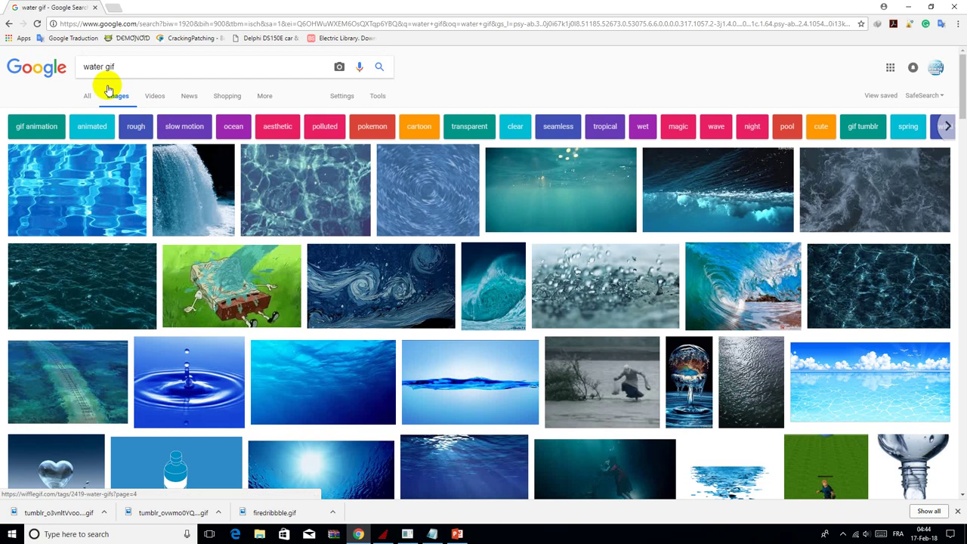
pyautogui.write('sky')
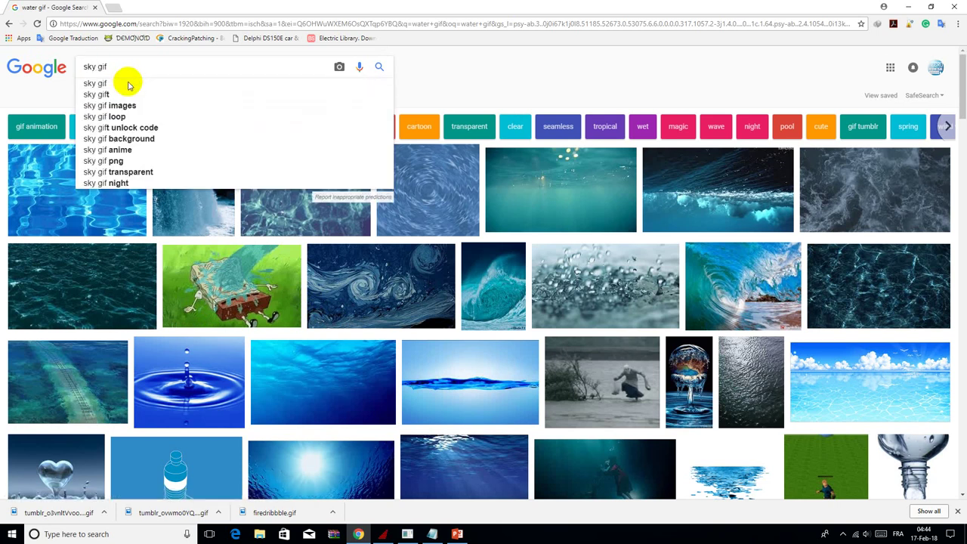
pyautogui.press('Return')
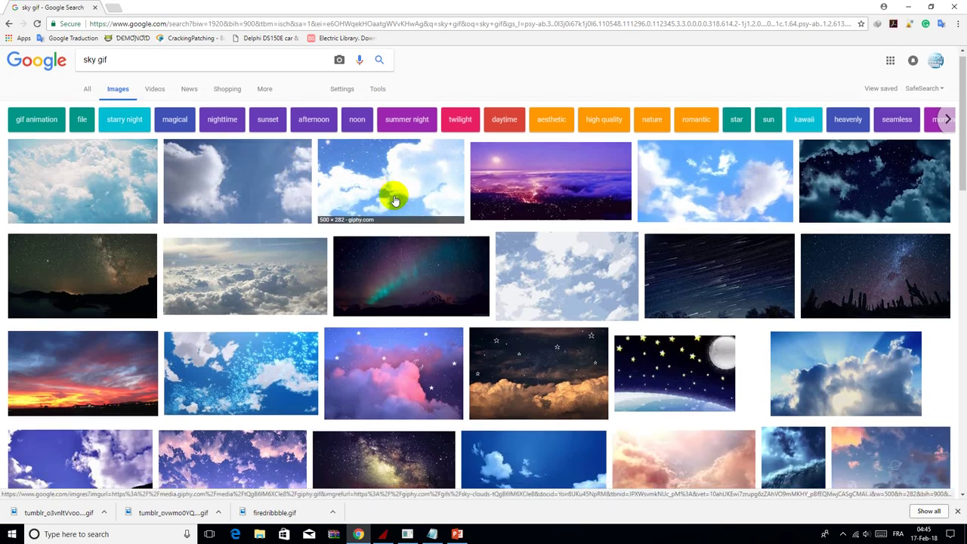
# - Preview a clouds GIF from the results, save it, and return to PowerPoint
pyautogui.scroll(-2, 393, 192)
pyautogui.scroll(-3, 393, 200)
pyautogui.scroll(-3, 443, 188)
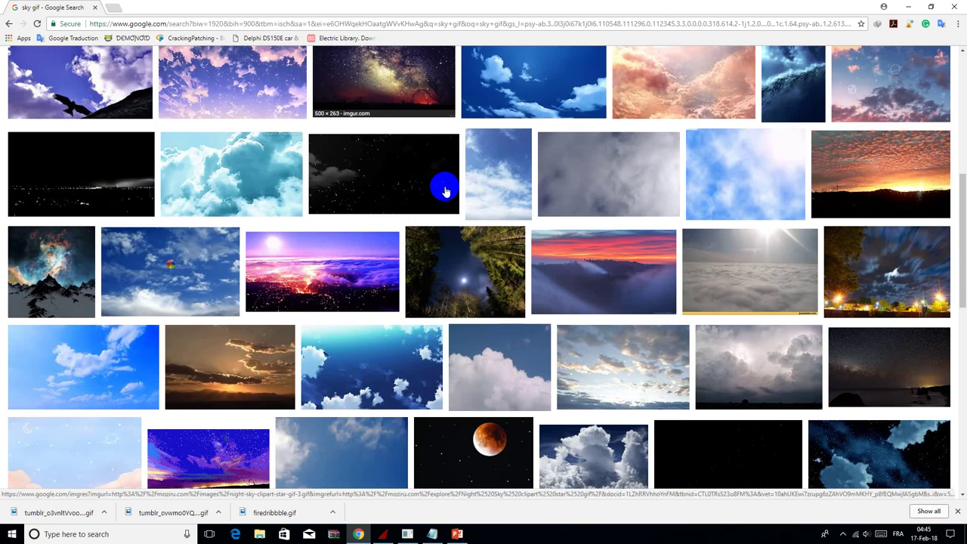
pyautogui.scroll(-3, 444, 190)
pyautogui.scroll(-3, 444, 191)
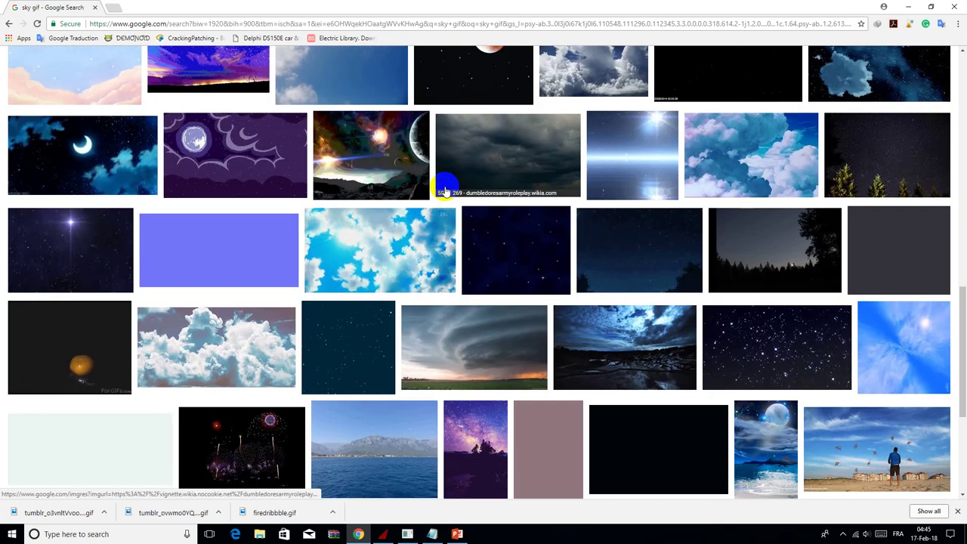
pyautogui.scroll(-2, 446, 190)
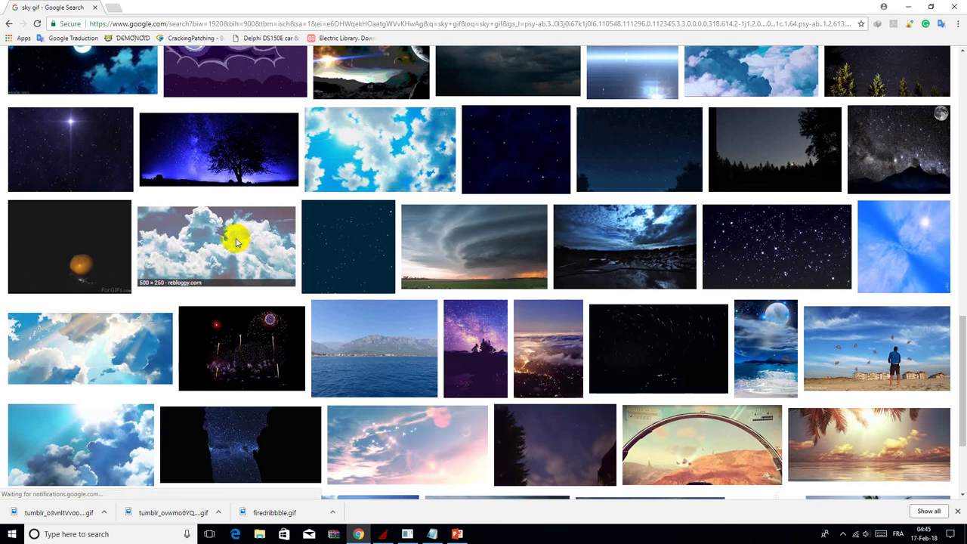
pyautogui.click(236, 241)
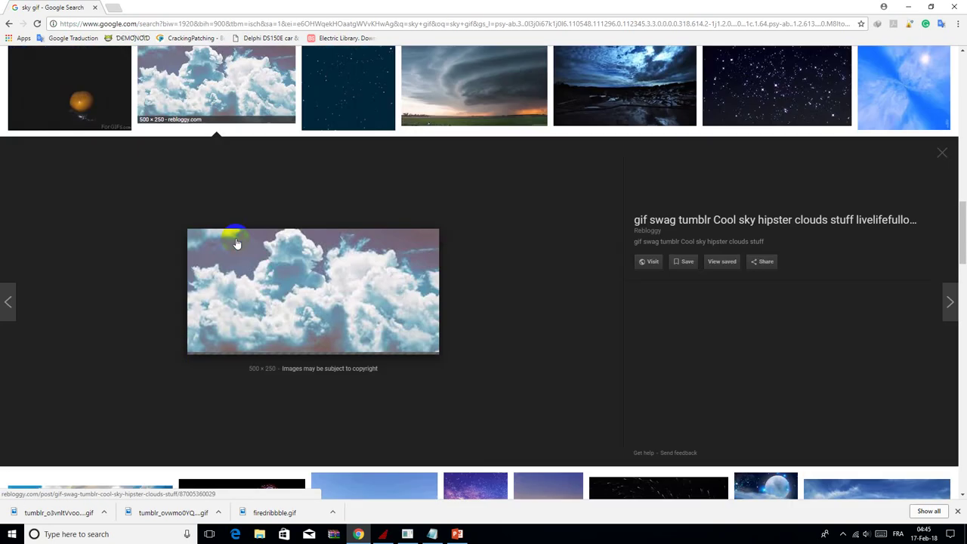
pyautogui.rightClick(321, 264)
pyautogui.click(340, 353)
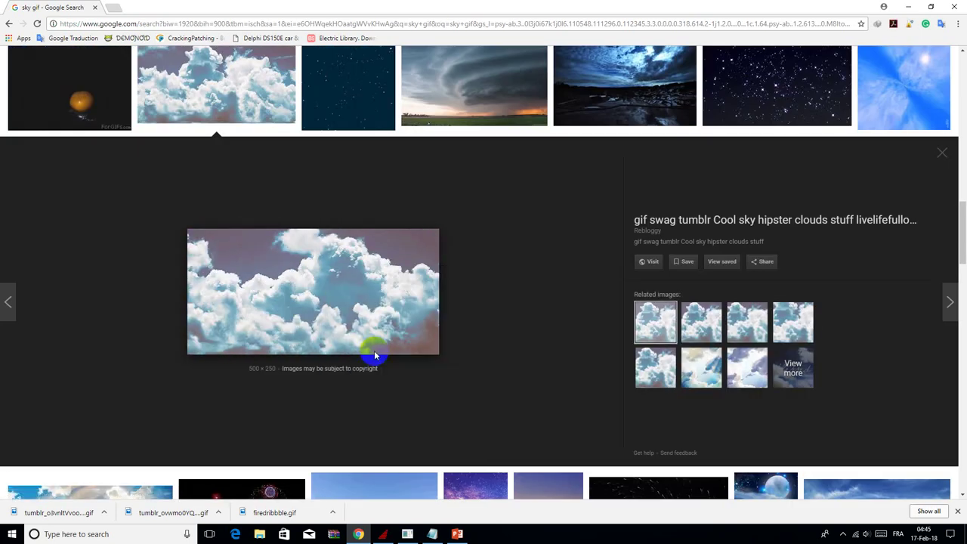
pyautogui.click(387, 256)
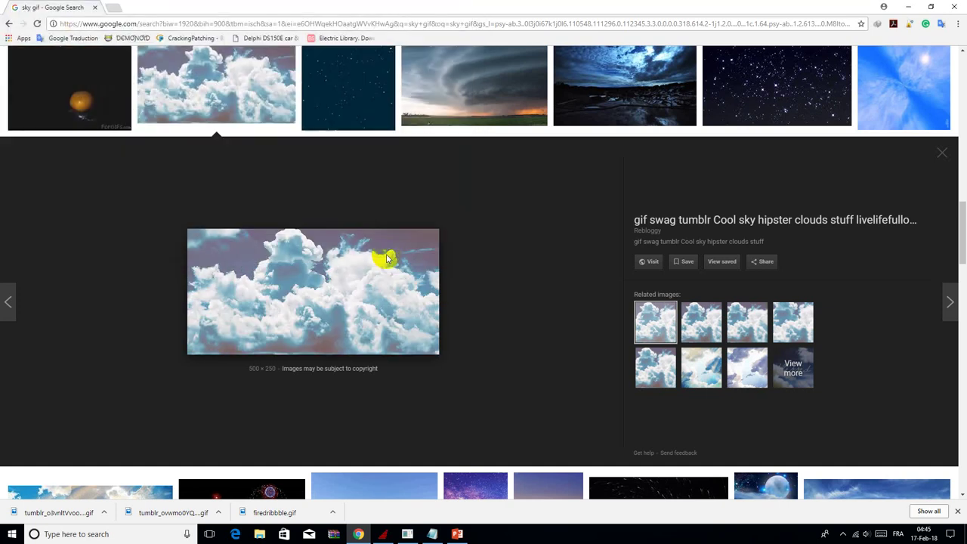
pyautogui.click(457, 534)
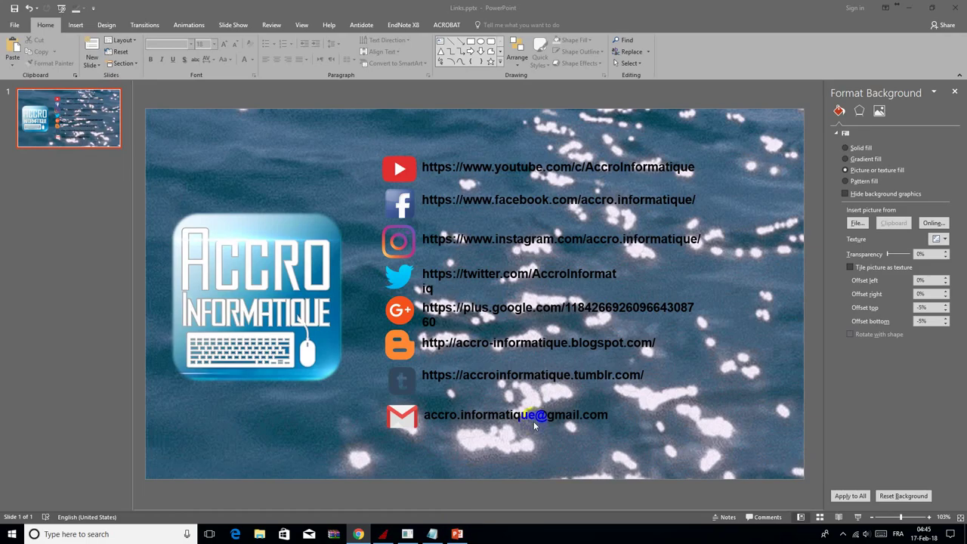
# - Use the clouds GIF as the slide background, preview it full screen, then return to Chrome
pyautogui.click(856, 223)
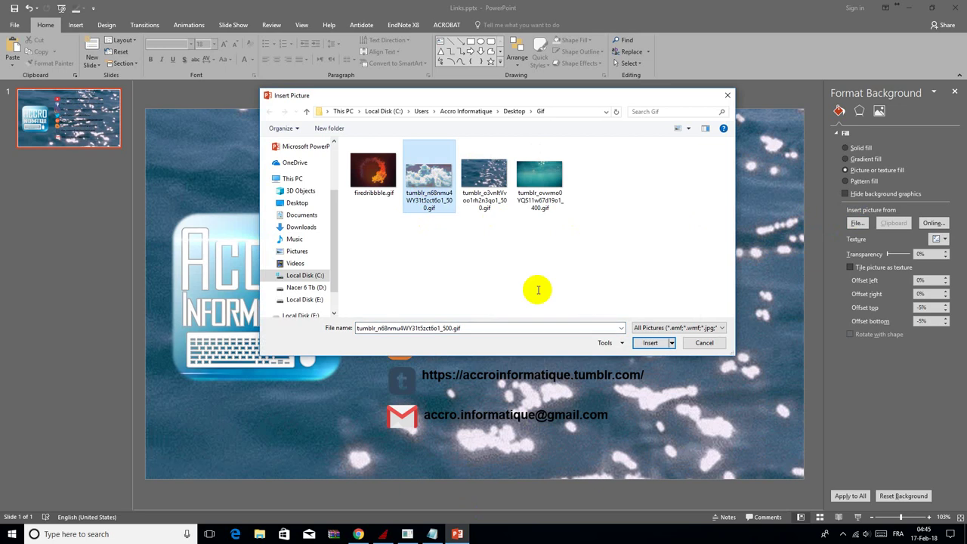
pyautogui.click(650, 344)
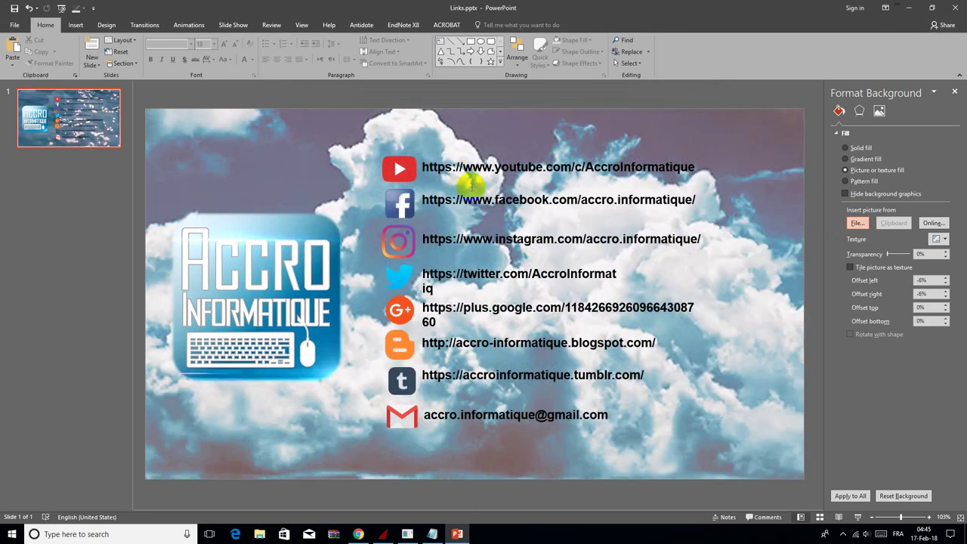
pyautogui.click(866, 517)
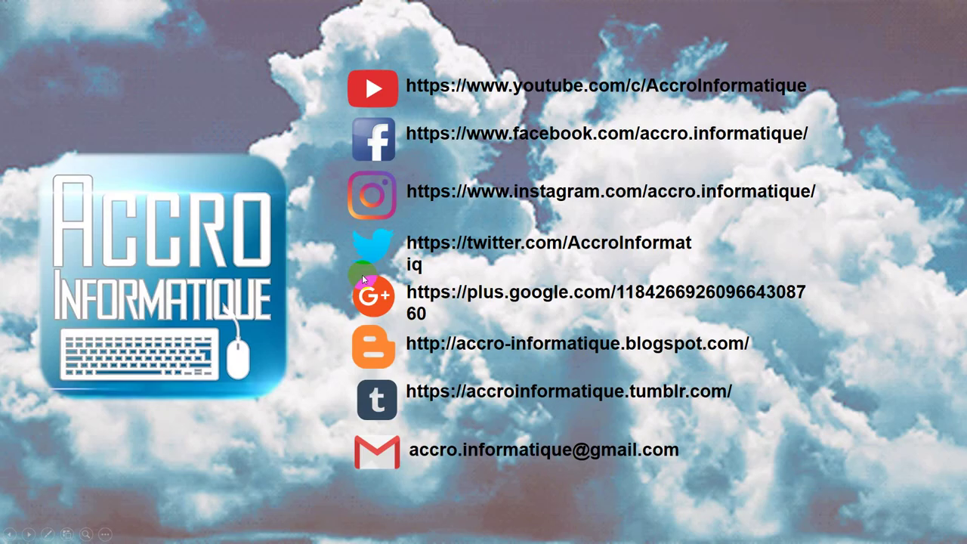
pyautogui.press('Escape')
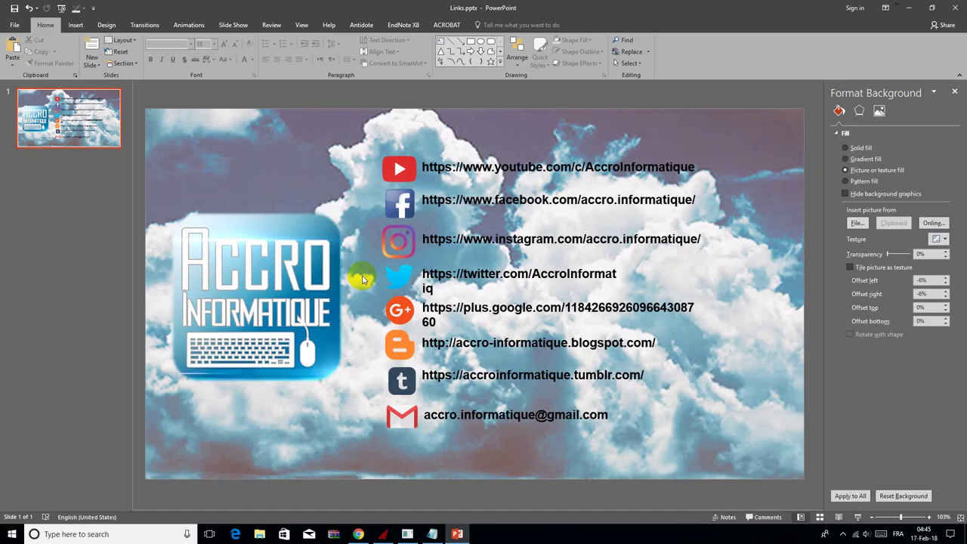
pyautogui.click(358, 532)
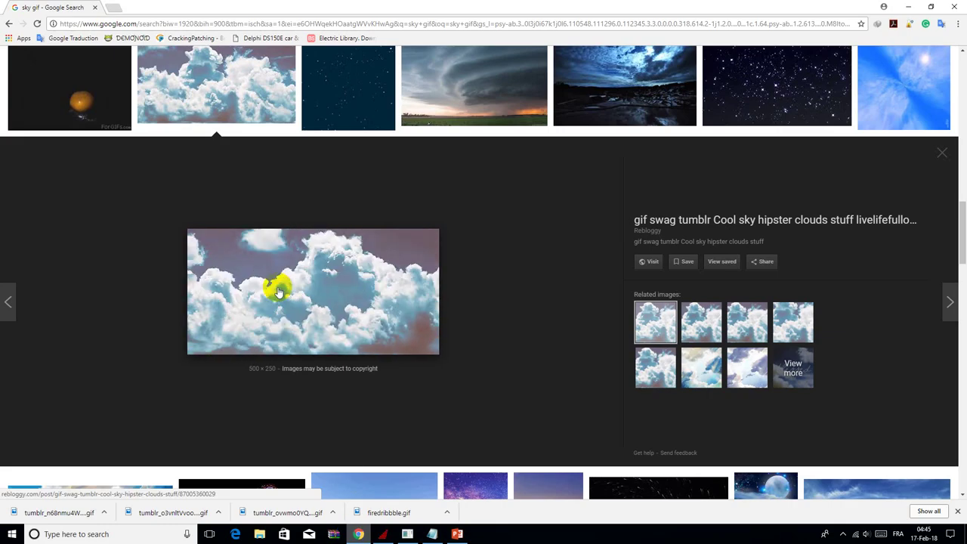
# - Preview the NASA Space DNA GIF, save it as source.gif, and return to the Links presentation
pyautogui.scroll(5, 276, 288)
pyautogui.scroll(5, 278, 293)
pyautogui.scroll(3, 278, 292)
pyautogui.write('dna gif')
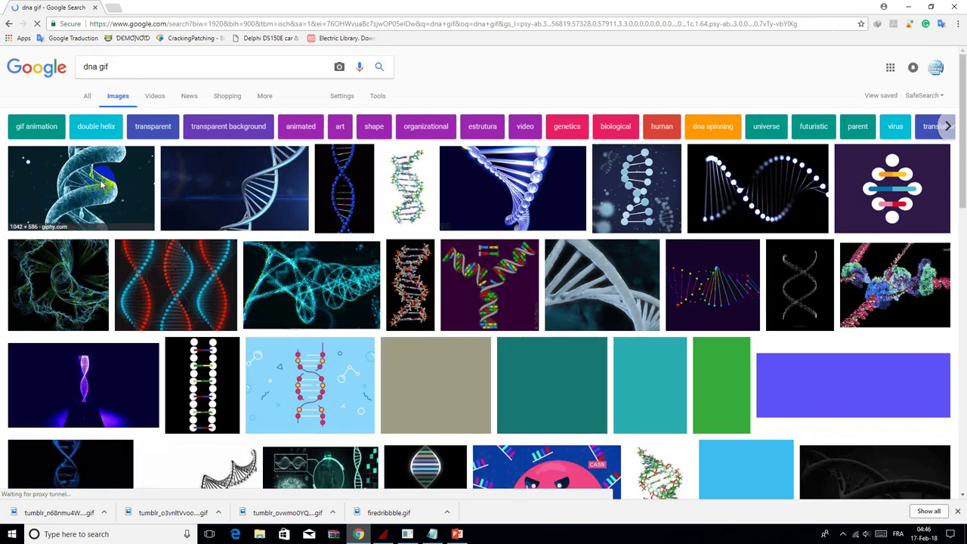
pyautogui.click(102, 185)
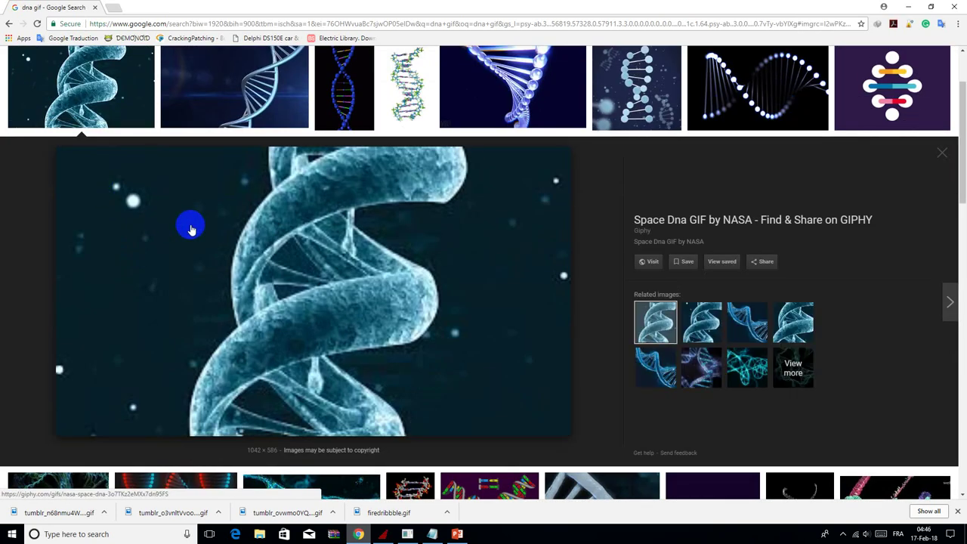
pyautogui.rightClick(280, 220)
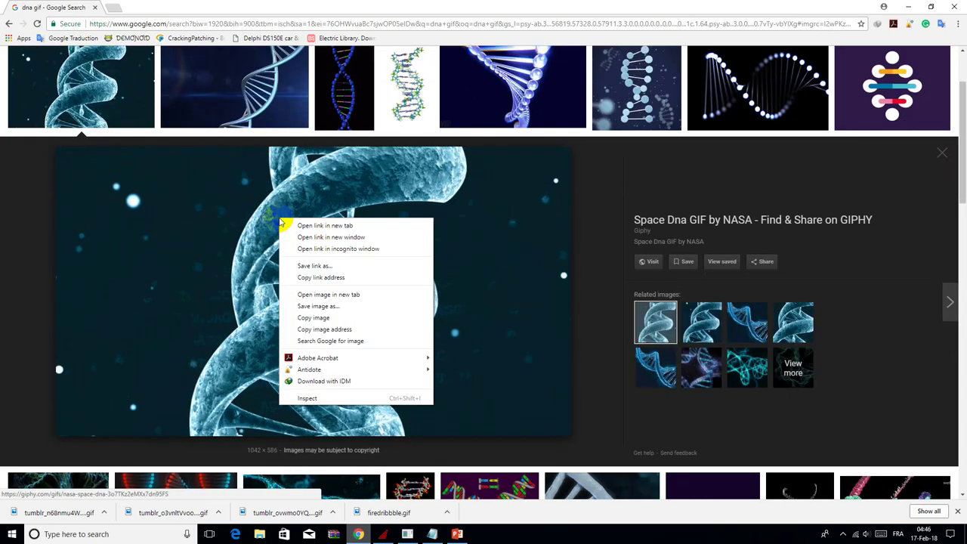
pyautogui.click(320, 308)
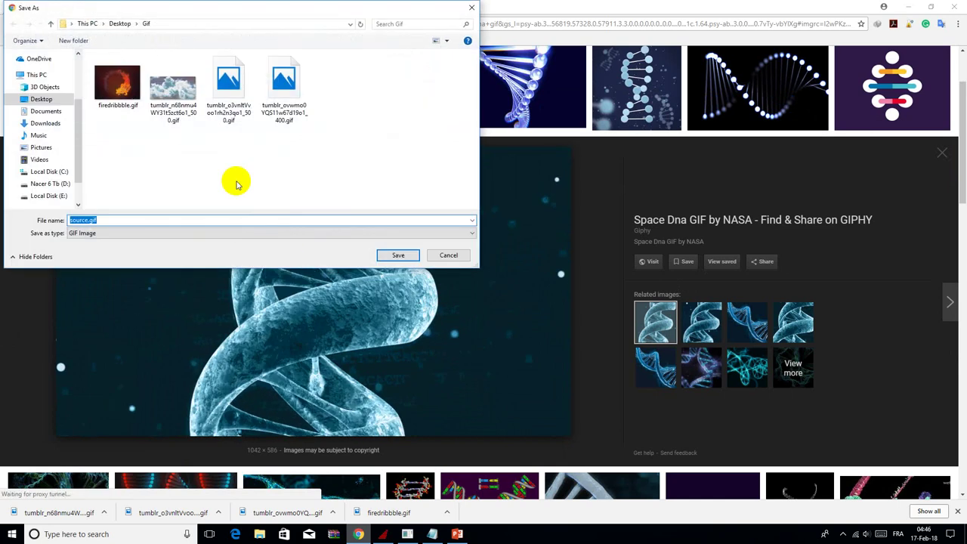
pyautogui.click(396, 260)
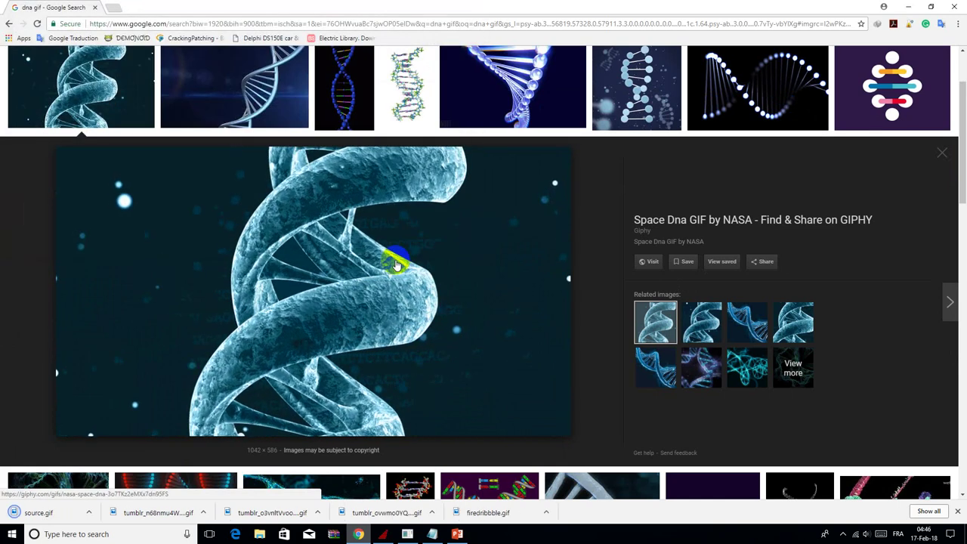
pyautogui.click(457, 535)
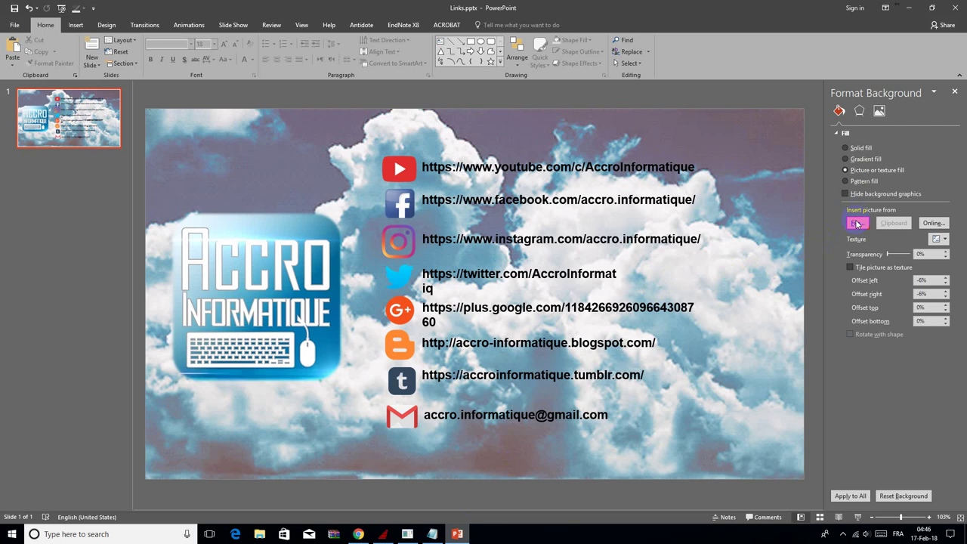
# - Set source.gif (DNA helix) as the slide background, preview it full screen twice, then bring up Notepad
pyautogui.click(857, 223)
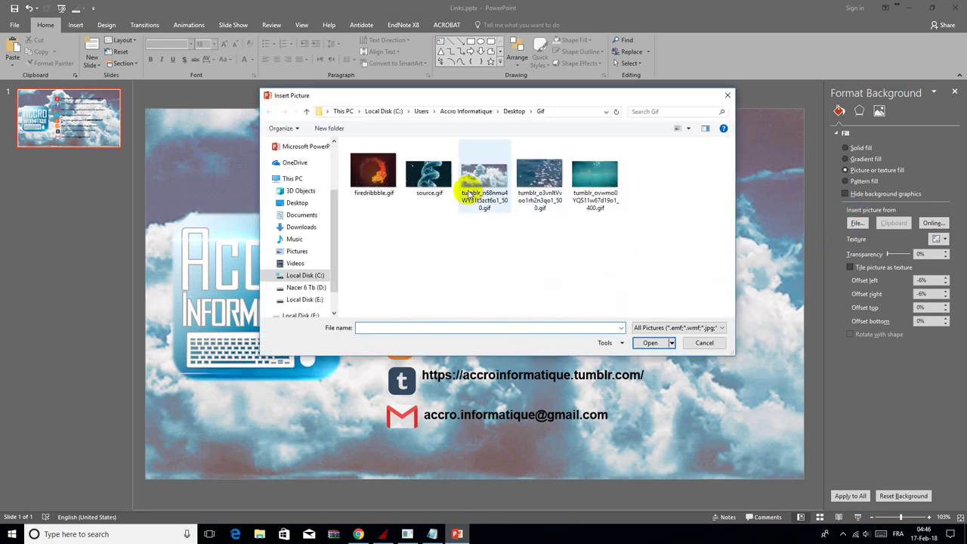
pyautogui.click(642, 344)
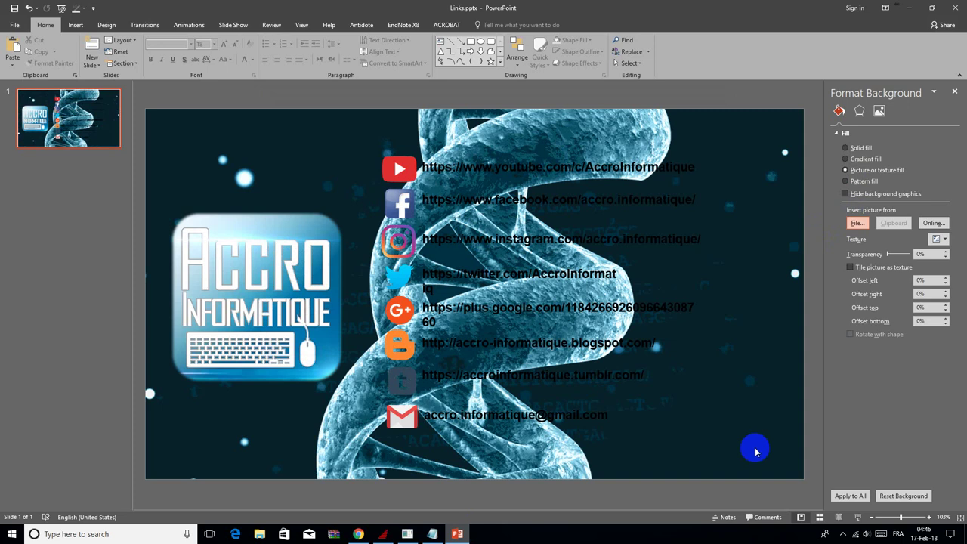
pyautogui.click(858, 517)
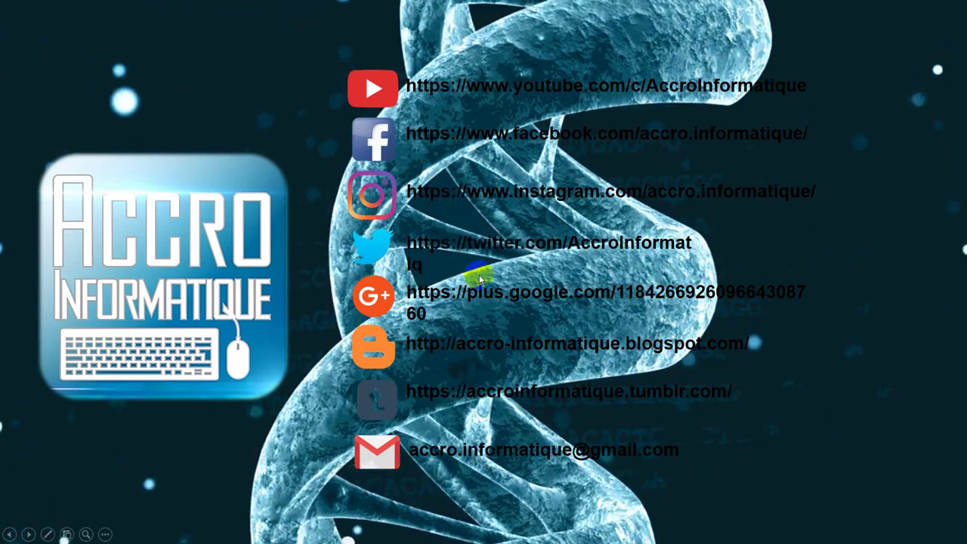
pyautogui.press('Escape')
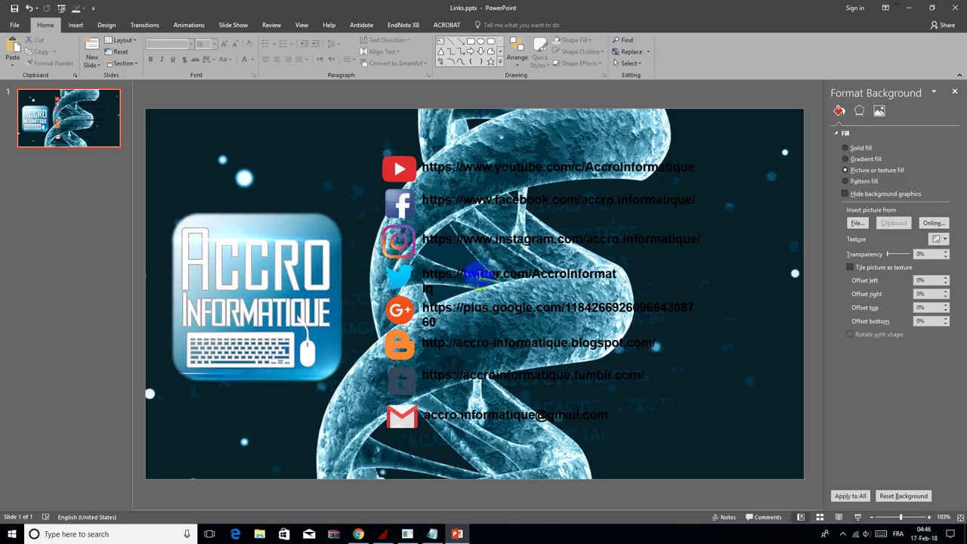
pyautogui.click(857, 517)
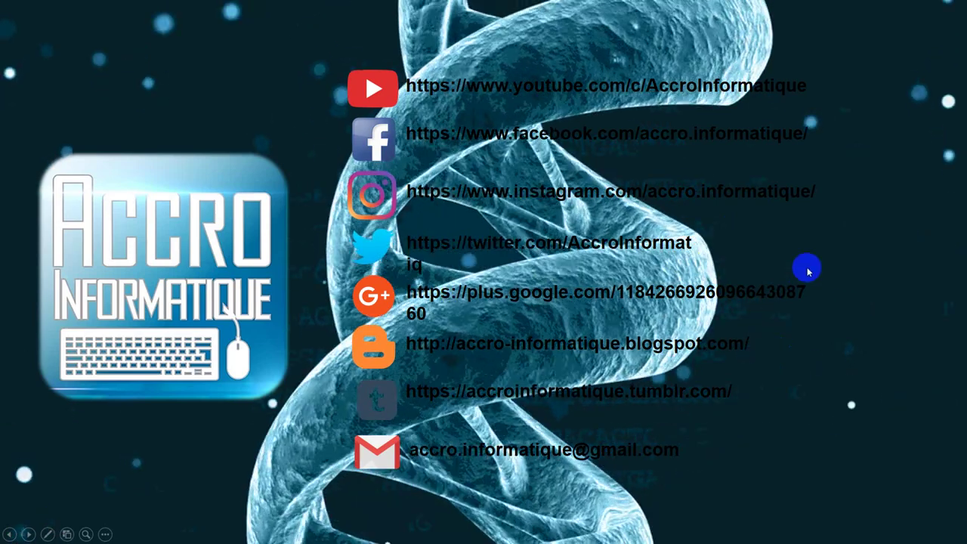
pyautogui.press('Escape')
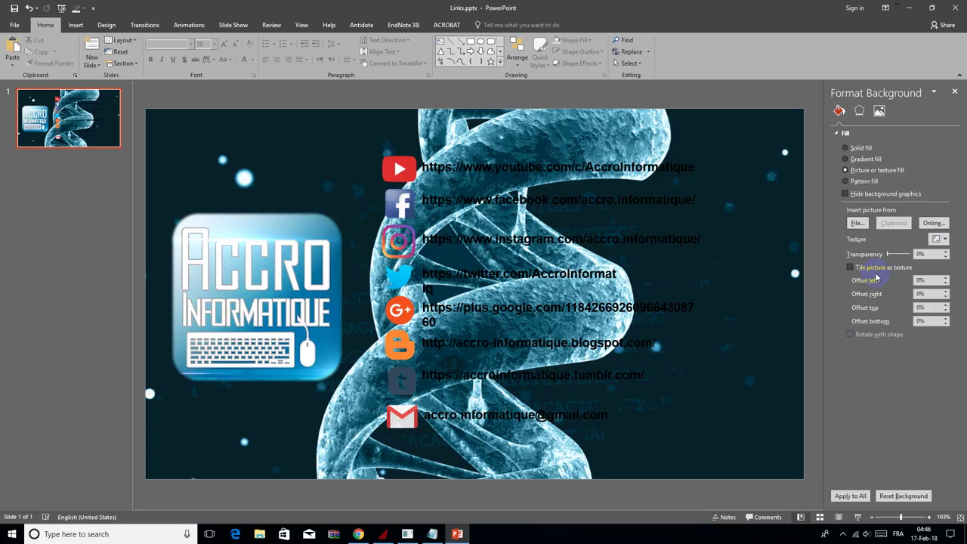
pyautogui.click(432, 534)
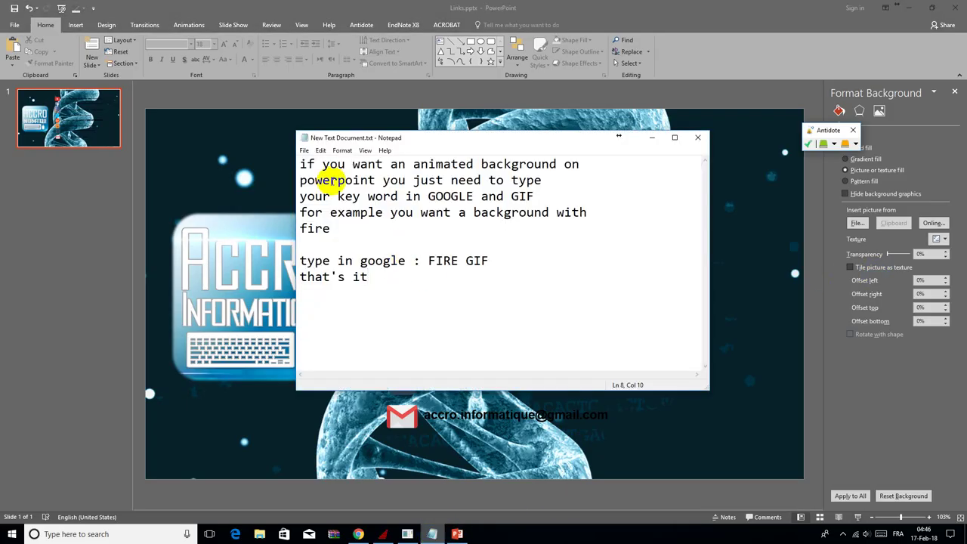
# - Replace the note with the subscribe-to-ACCRO INFORMATIQUE-and-share message, then begin 'next time we will talk about...'
pyautogui.moveTo(299, 163); pyautogui.dragTo(388, 285)
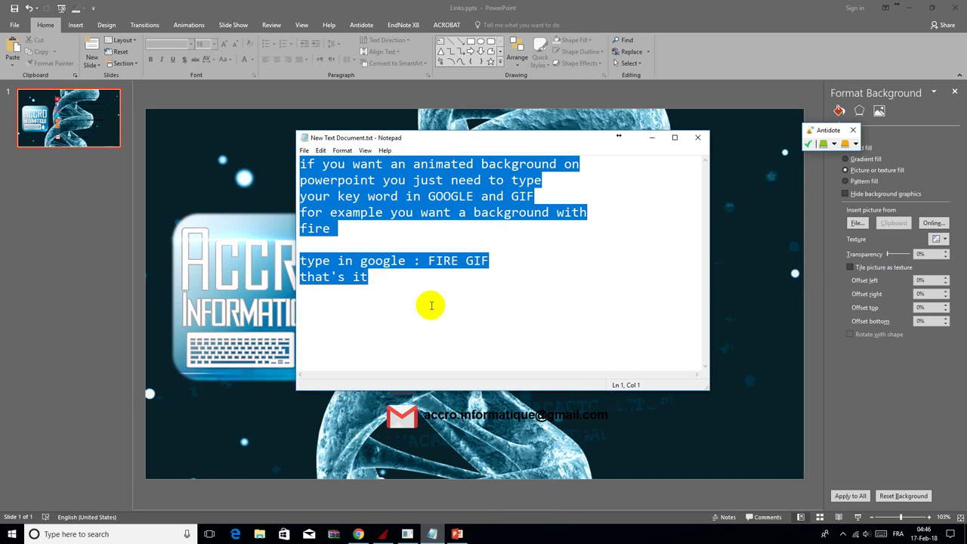
pyautogui.write('if')
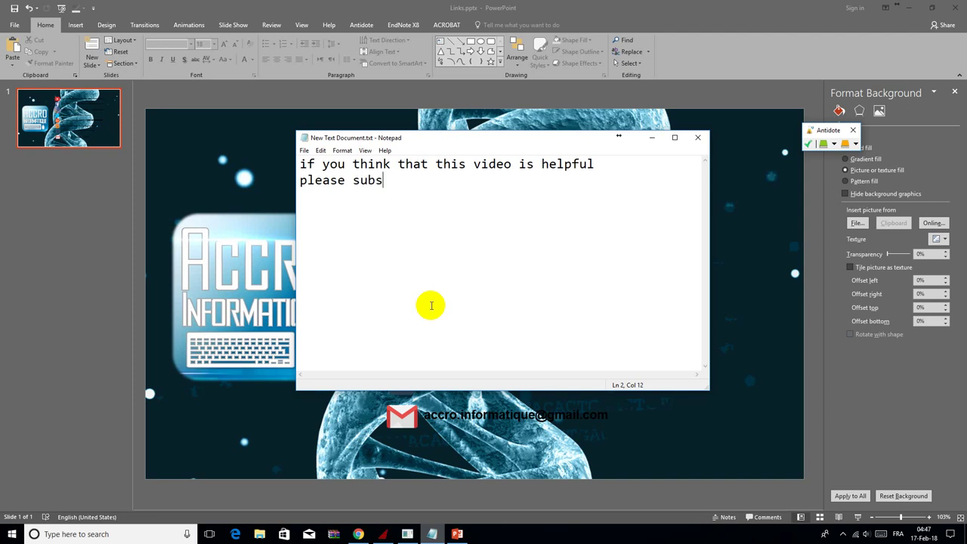
pyautogui.write('to ')
pyautogui.write('my ')
pyautogui.write('channel ')
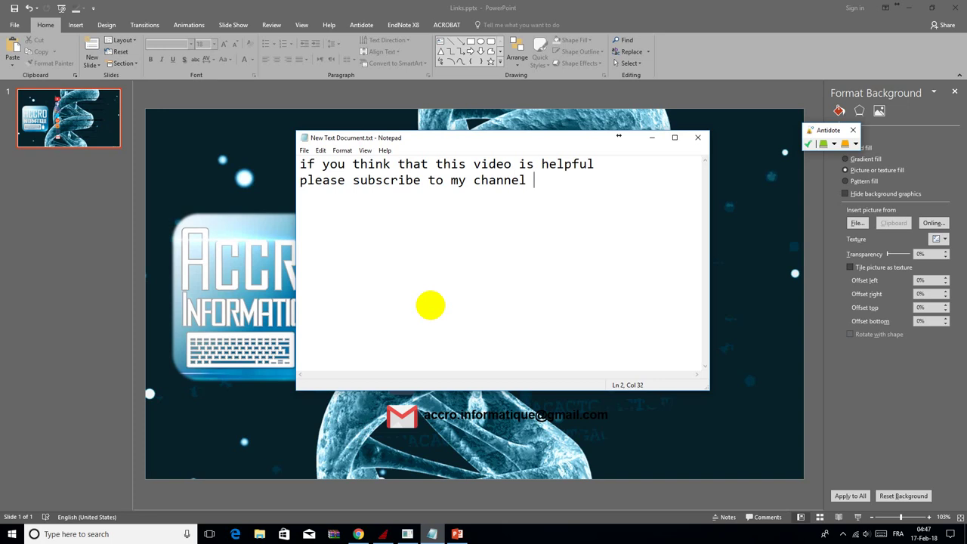
pyautogui.write('ACCRO I')
pyautogui.write('NF')
pyautogui.write('ORMATIQ')
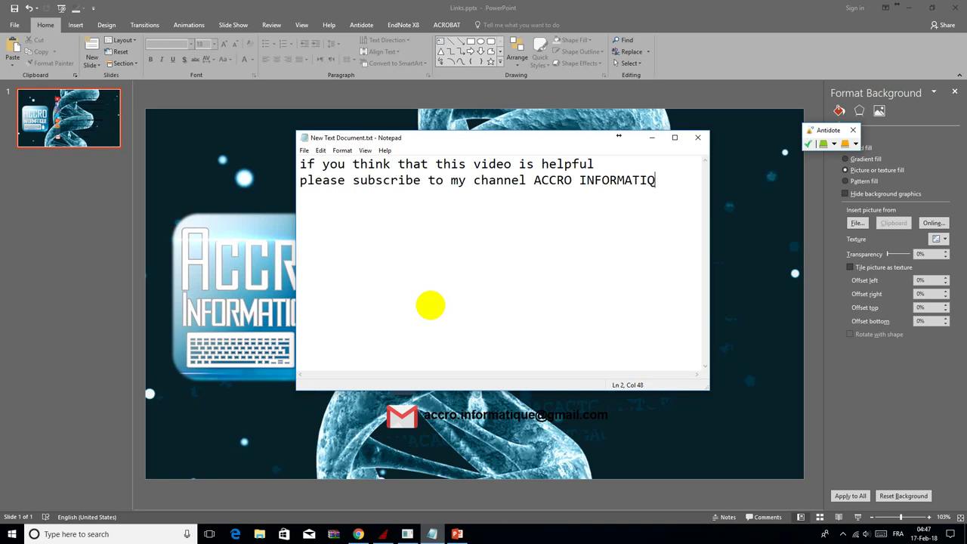
pyautogui.write('UE ')
pyautogui.write('and')
pyautogui.write(' sha')
pyautogui.write('re ')
pyautogui.write('it ')
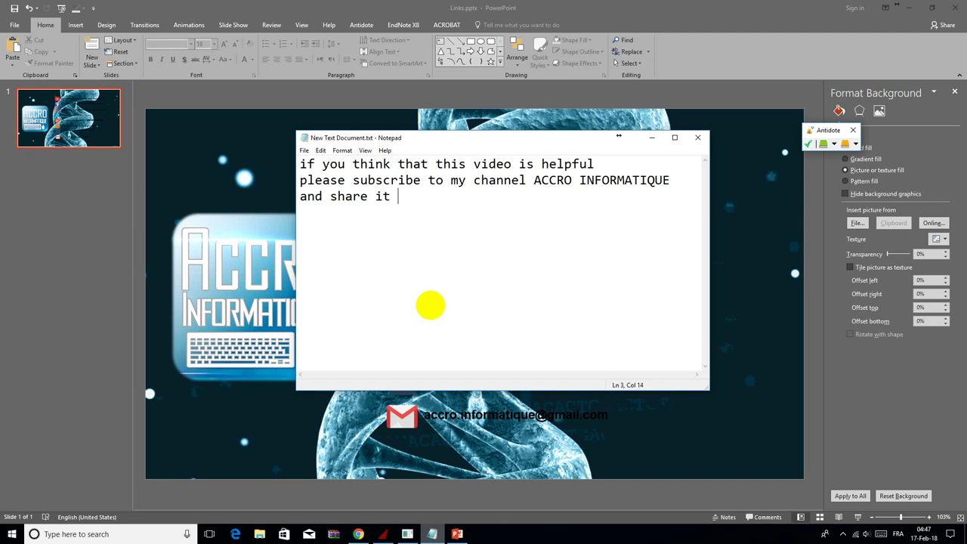
pyautogui.write('with y')
pyautogui.write('our fr')
pyautogui.write('ien')
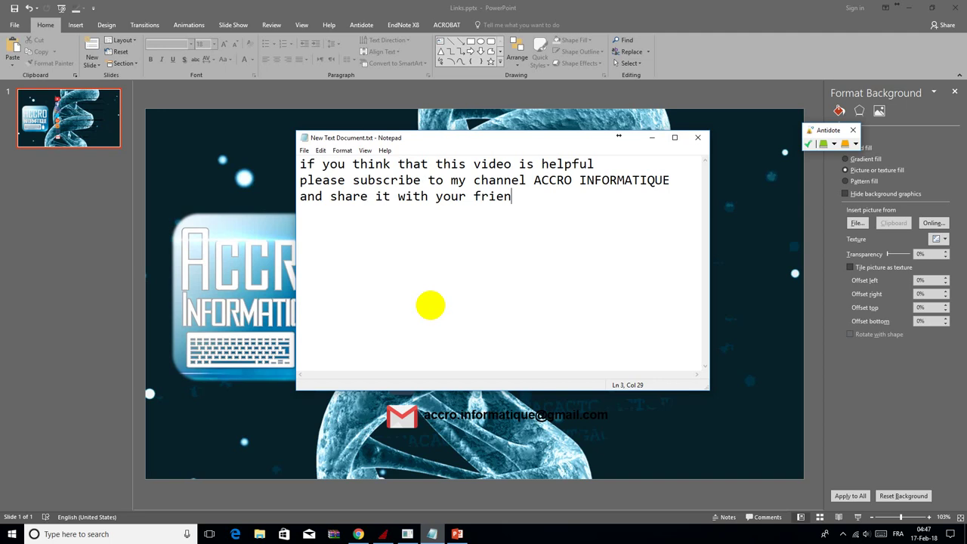
pyautogui.write('ds')
pyautogui.press('Return')
pyautogui.press('Return')
pyautogui.write('next ')
pyautogui.write('t')
pyautogui.write('ime w')
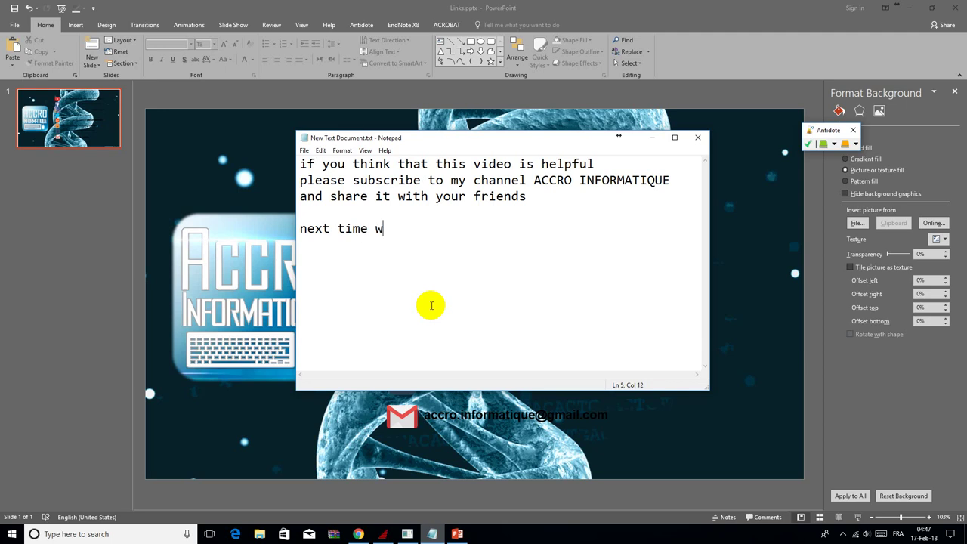
pyautogui.write('e will ')
pyautogui.write('t')
pyautogui.write('alk ')
pyautogui.write('about ')
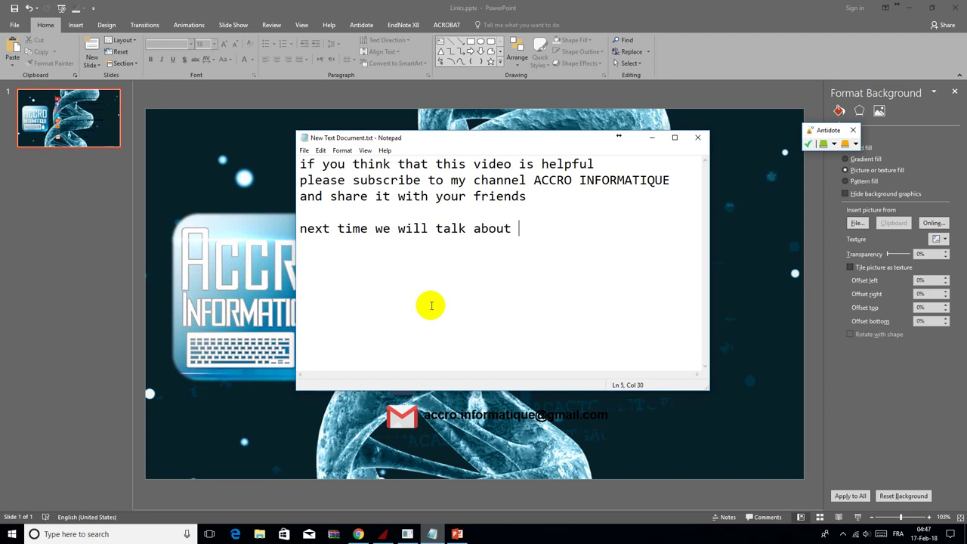
pyautogui.write('how ')
pyautogui.write('yo')
pyautogui.write('uca')
pyautogui.write('n use ')
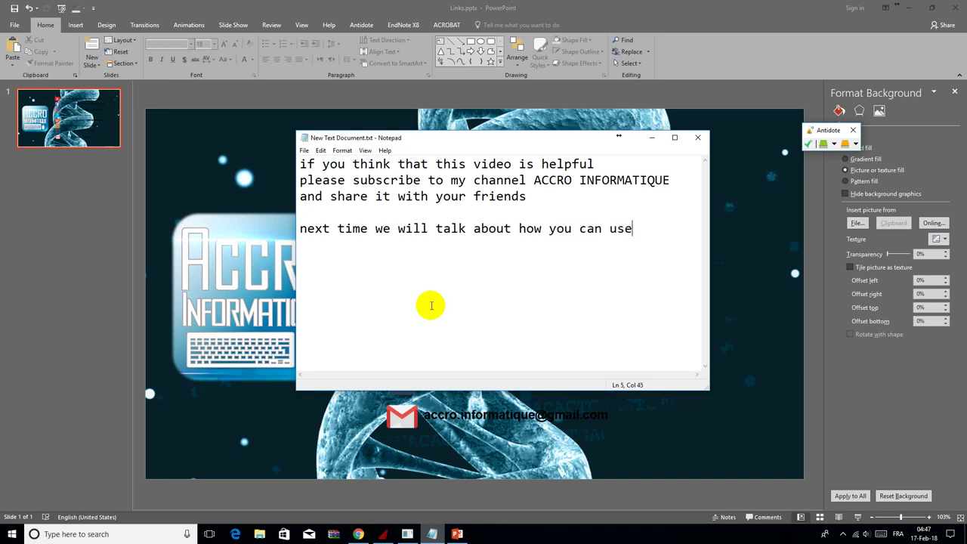
pyautogui.write('any ')
pyautogui.write('video')
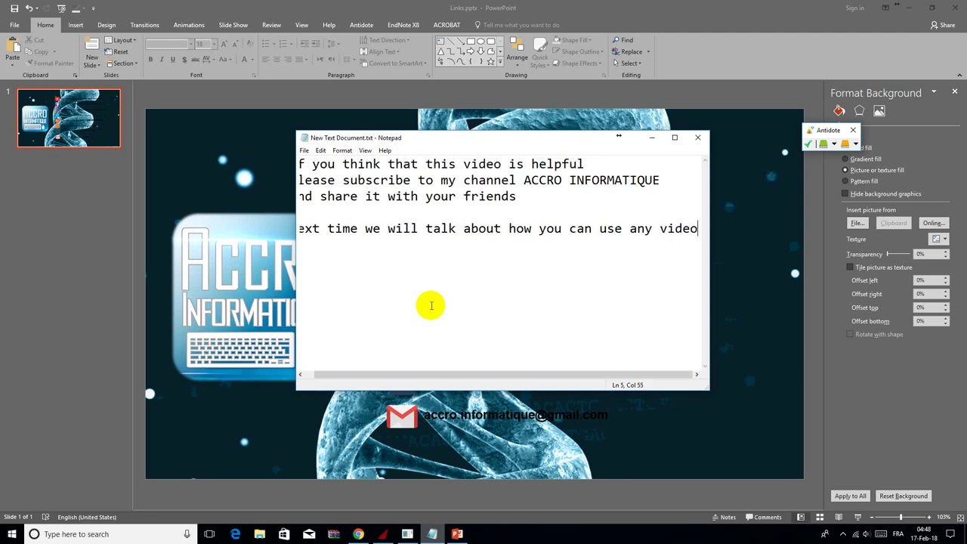
# - Add lines on using any video as a PowerPoint background via 'video to GIG converter', then 'thanks for watching'
pyautogui.press('Return')
pyautogui.write('y')
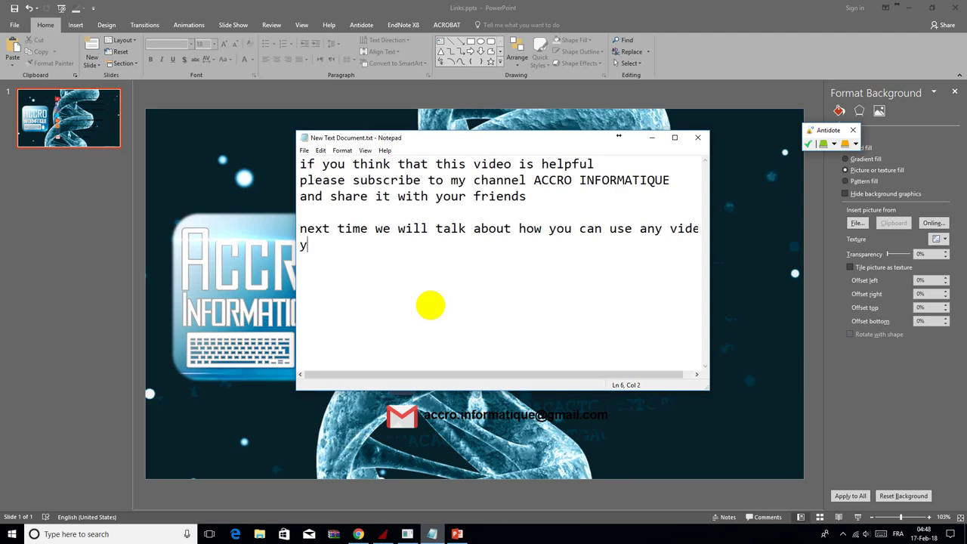
pyautogui.write('ou want ')
pyautogui.write('as a ')
pyautogui.write('b')
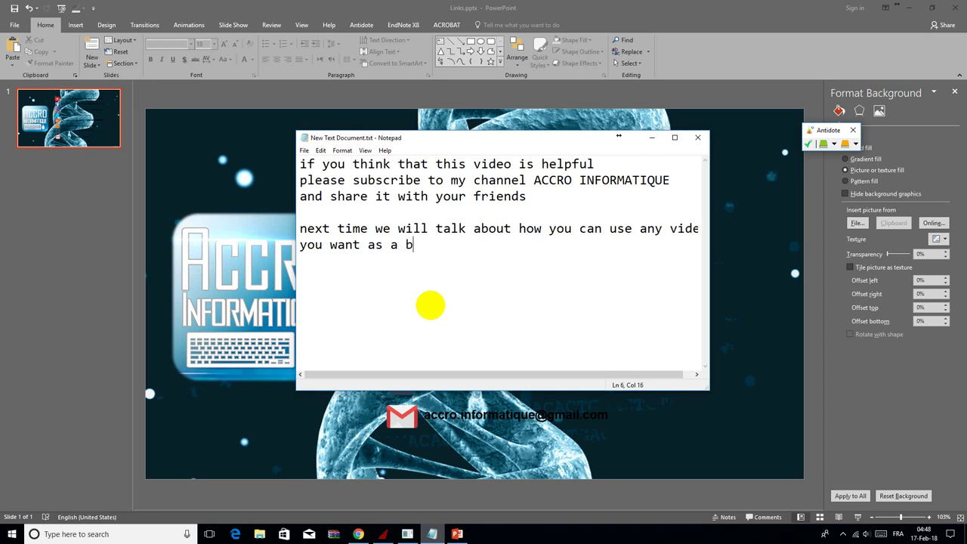
pyautogui.write('ackgrou')
pyautogui.write('nd ')
pyautogui.write('on po')
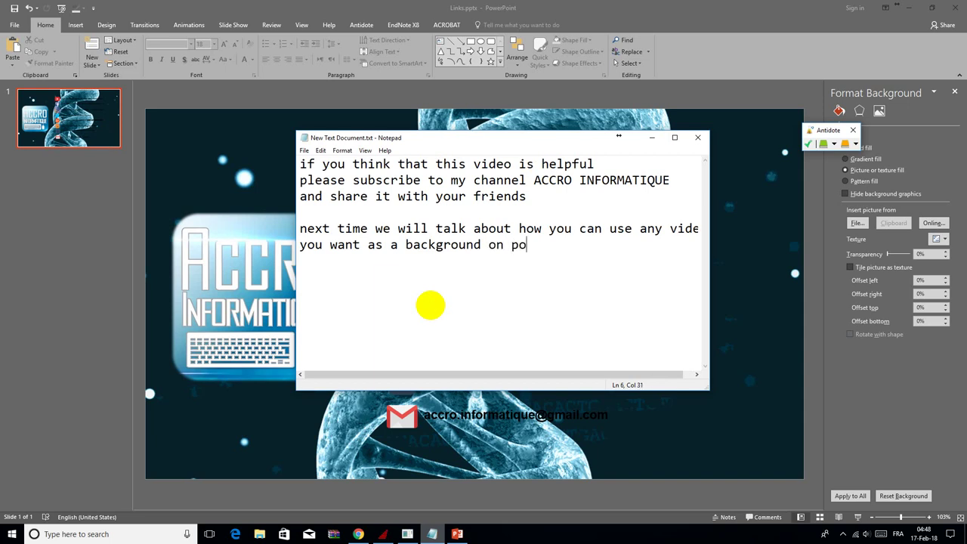
pyautogui.write('wer')
pyautogui.write('point ')
pyautogui.write('usi')
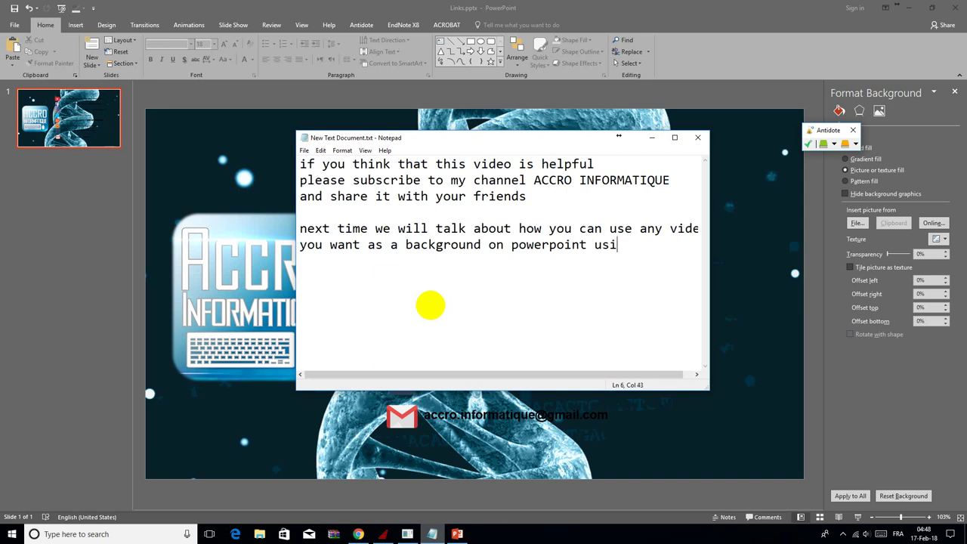
pyautogui.write('nf')
pyautogui.press('BackSpace')
pyautogui.write('g')
pyautogui.press('Return')
pyautogui.write('SO')
pyautogui.write('FTWARE ')
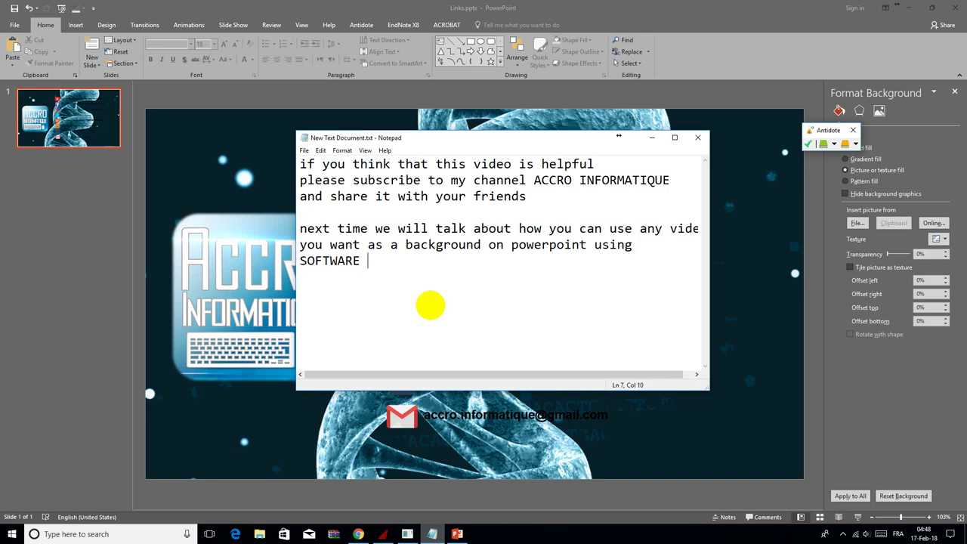
pyautogui.write('conv')
pyautogui.write('erter')
pyautogui.press('Return')
pyautogui.write('video ')
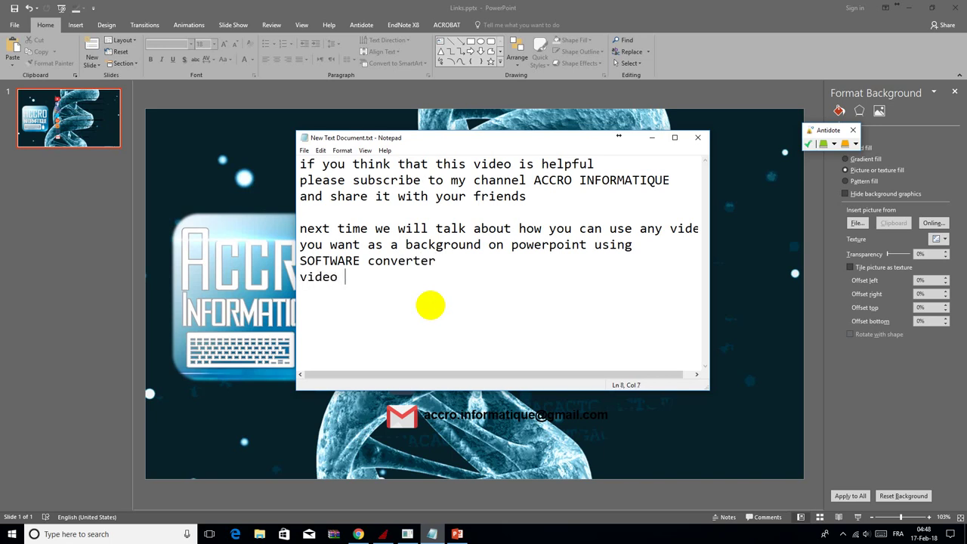
pyautogui.write('to ')
pyautogui.write('GIG ')
pyautogui.write('convert')
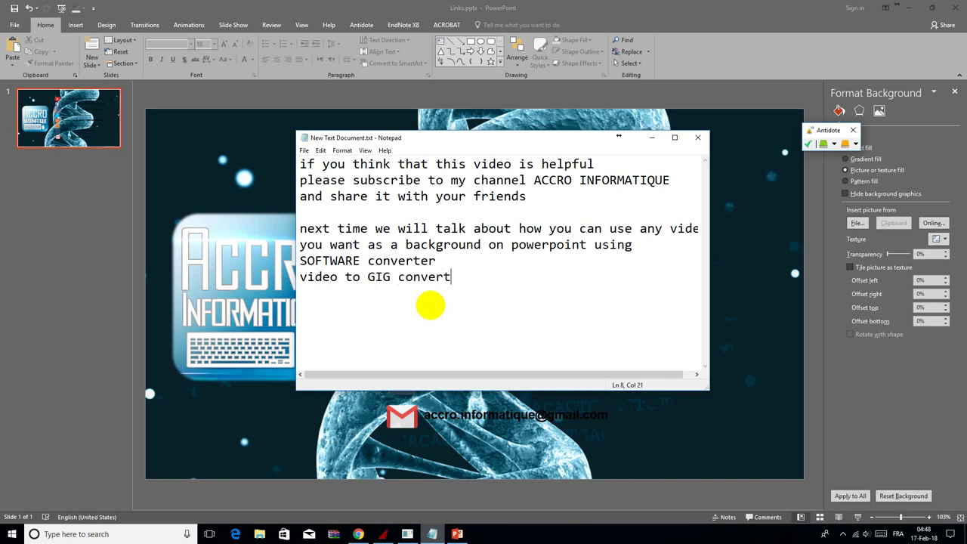
pyautogui.write('er')
pyautogui.press('Return')
pyautogui.press('Return')
pyautogui.write('thanks ')
pyautogui.write('for wat')
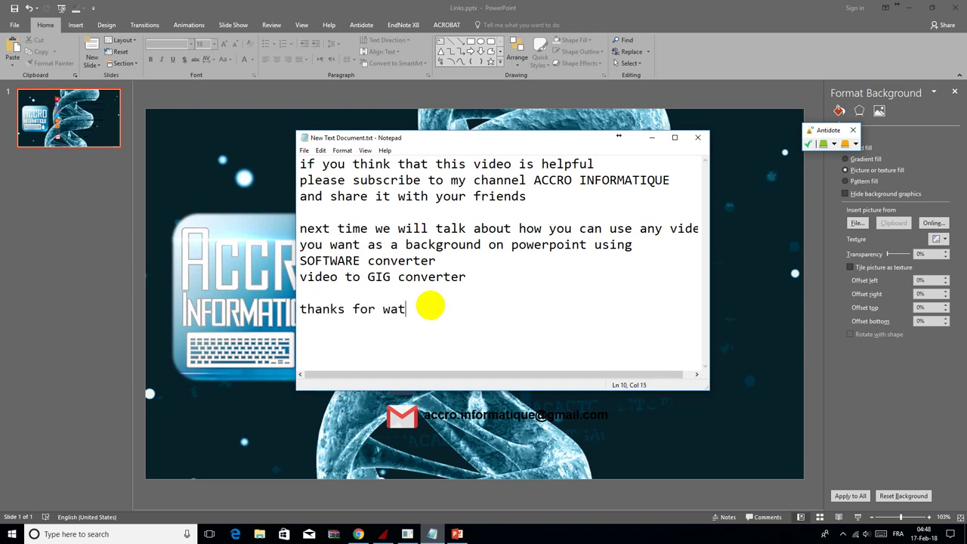
pyautogui.write('ching')
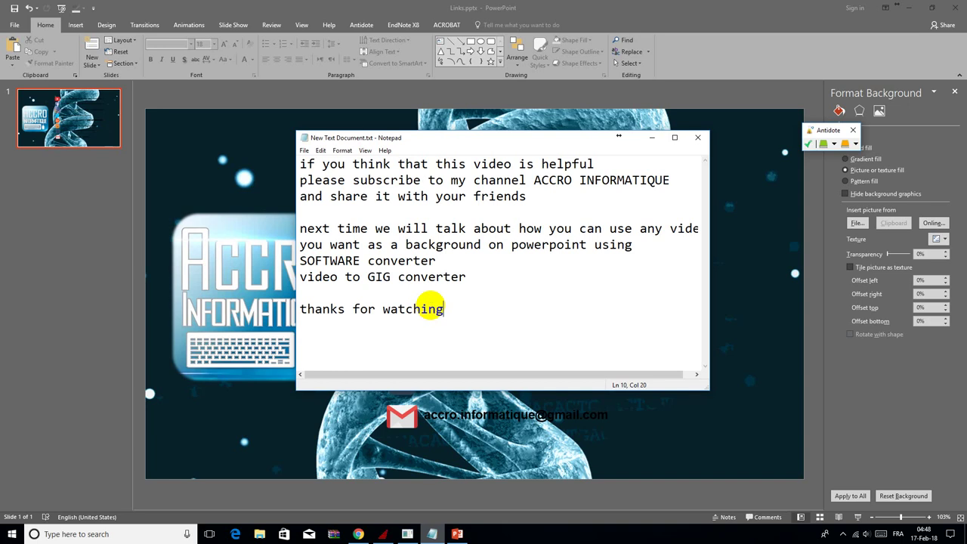